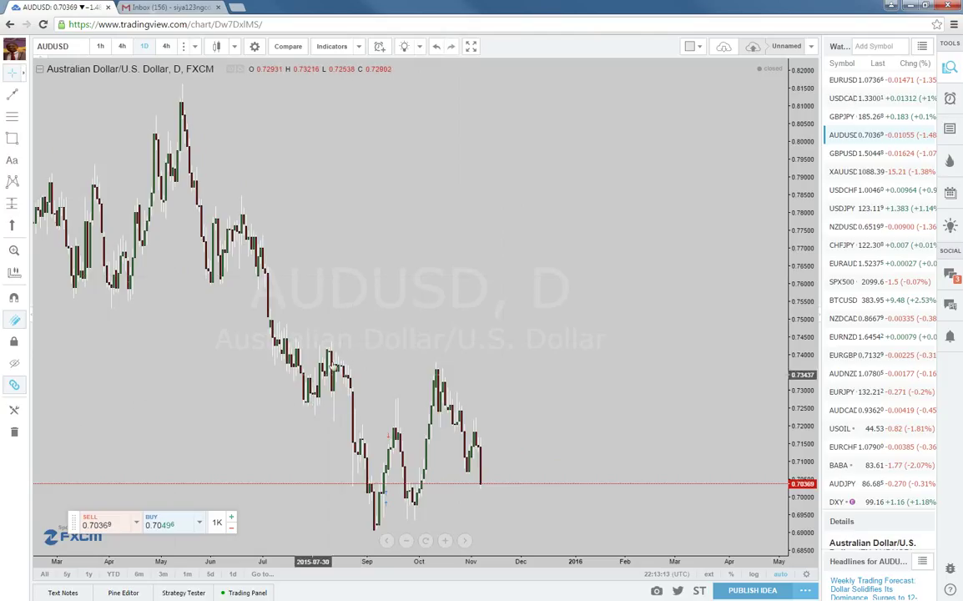
# Step: Switch the AUDUSD chart from daily to the 4-hour timeframe and frame the mid-September to early-November price action
pyautogui.moveTo(523, 332); pyautogui.dragTo(549, 331)
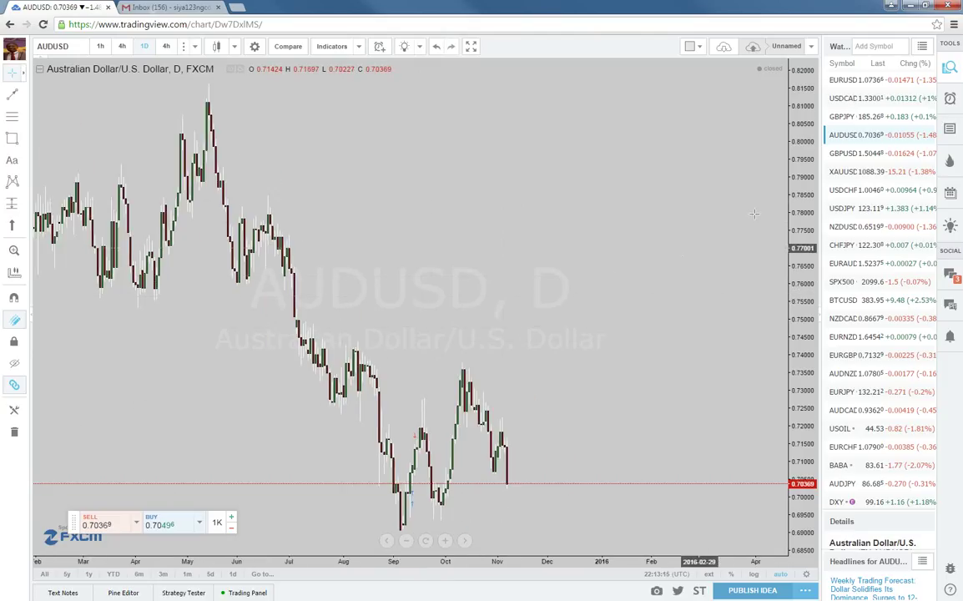
pyautogui.moveTo(803, 230); pyautogui.dragTo(799, 245)
pyautogui.moveTo(460, 271); pyautogui.dragTo(443, 196)
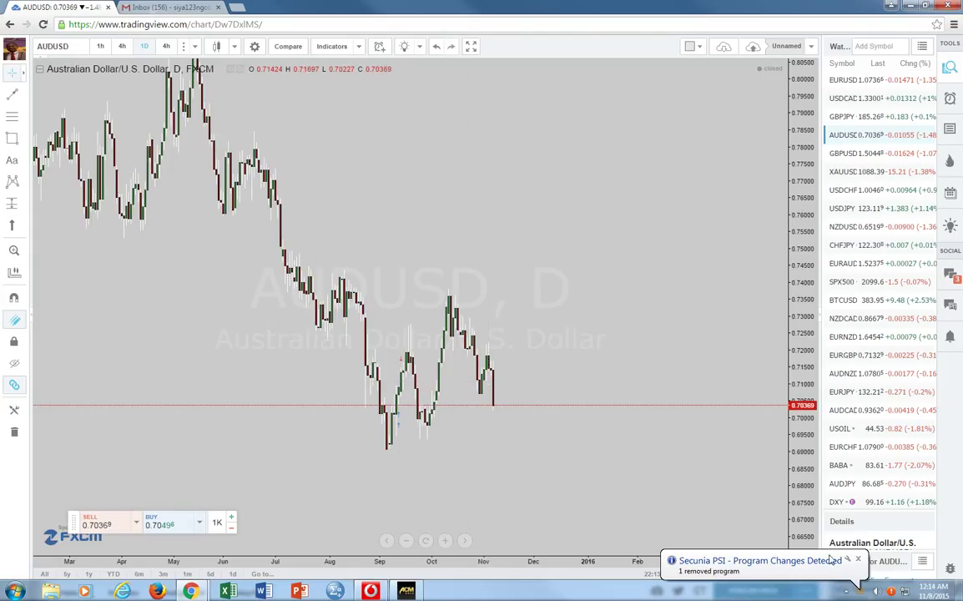
pyautogui.click(858, 560)
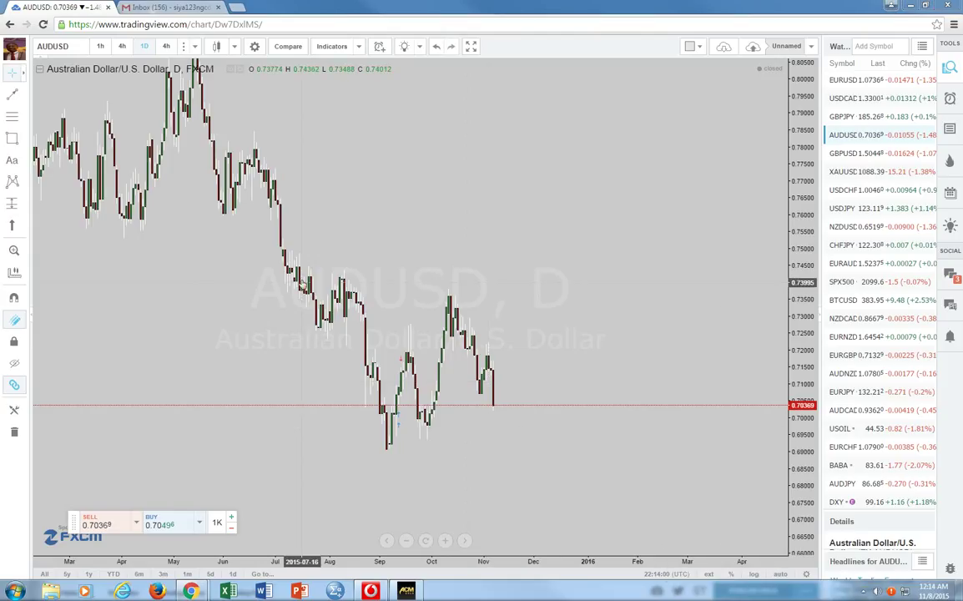
pyautogui.click(122, 47)
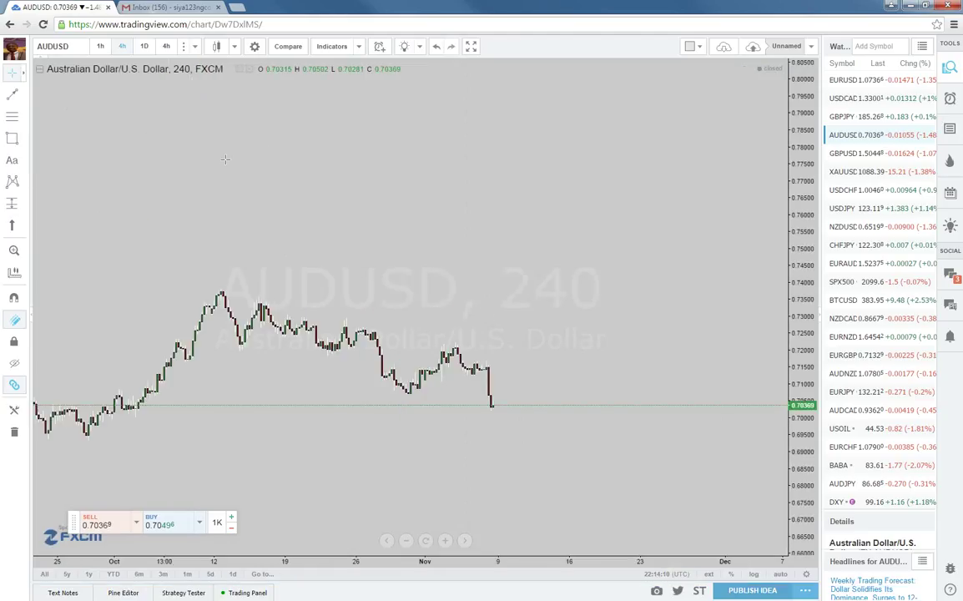
pyautogui.moveTo(250, 186); pyautogui.dragTo(389, 203)
pyautogui.moveTo(797, 219); pyautogui.dragTo(799, 195)
pyautogui.moveTo(811, 259); pyautogui.dragTo(477, 157)
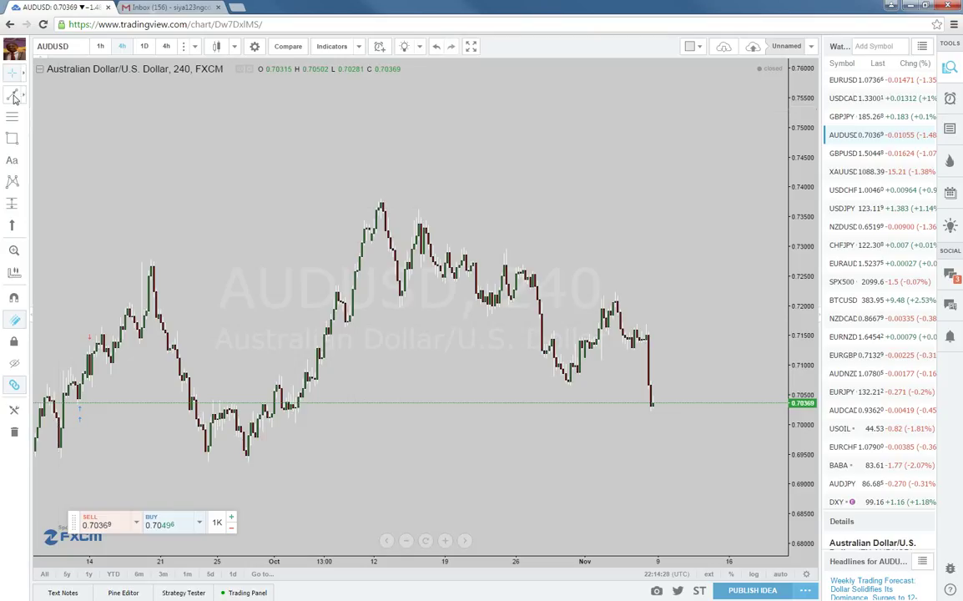
# Step: Draw a descending trend line over the lower highs, from the October 12 peak at about 0.7379 to about 0.7178
pyautogui.click(22, 95)
pyautogui.click(74, 97)
pyautogui.click(380, 201)
pyautogui.click(691, 318)
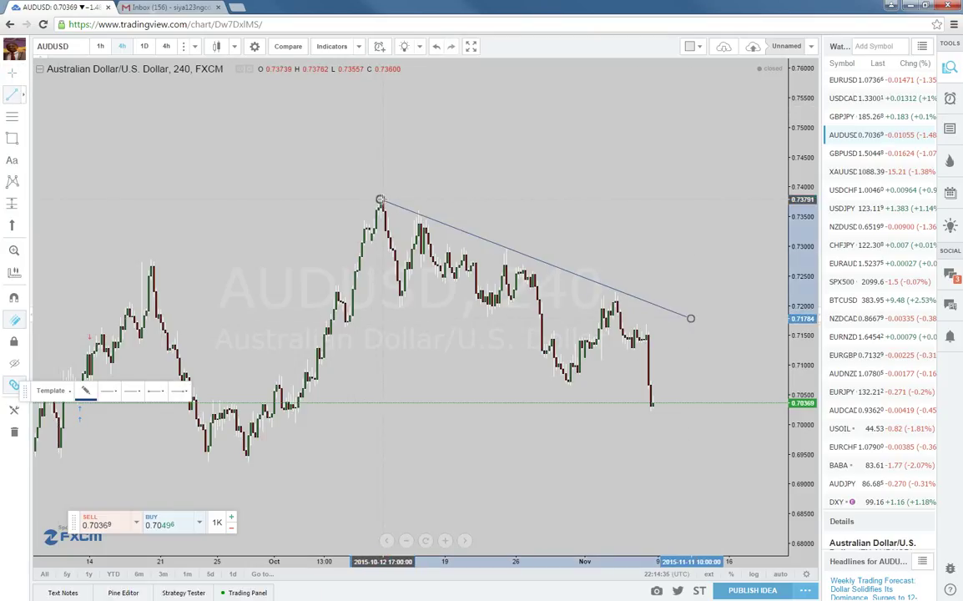
# Step: Trace the price swings with connected trend lines from the October 12 peak to the October 23 high at about 0.7295
pyautogui.moveTo(380, 201); pyautogui.dragTo(400, 302)
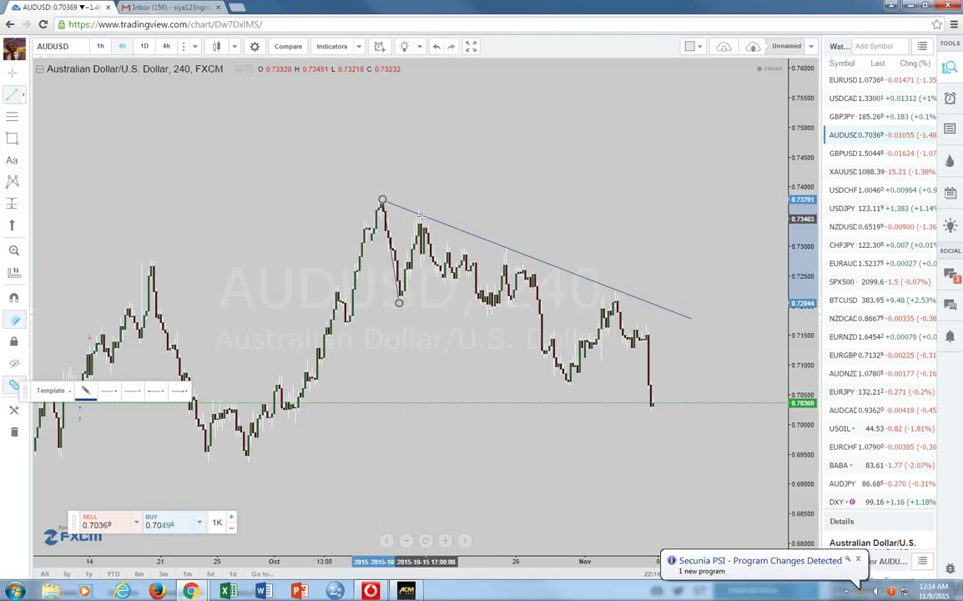
pyautogui.moveTo(381, 201); pyautogui.dragTo(420, 213)
pyautogui.moveTo(398, 299); pyautogui.dragTo(487, 313)
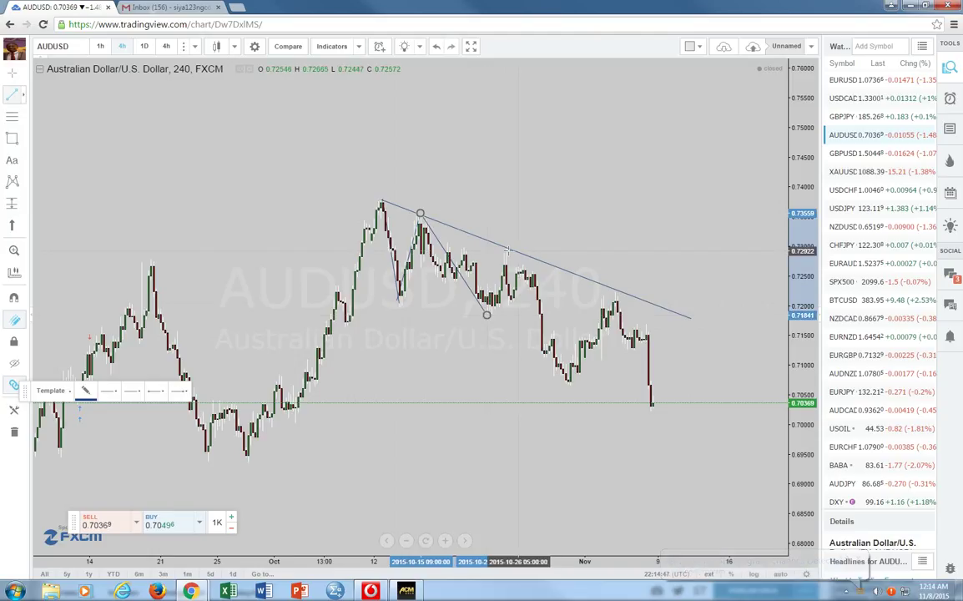
pyautogui.click(491, 315)
pyautogui.click(505, 249)
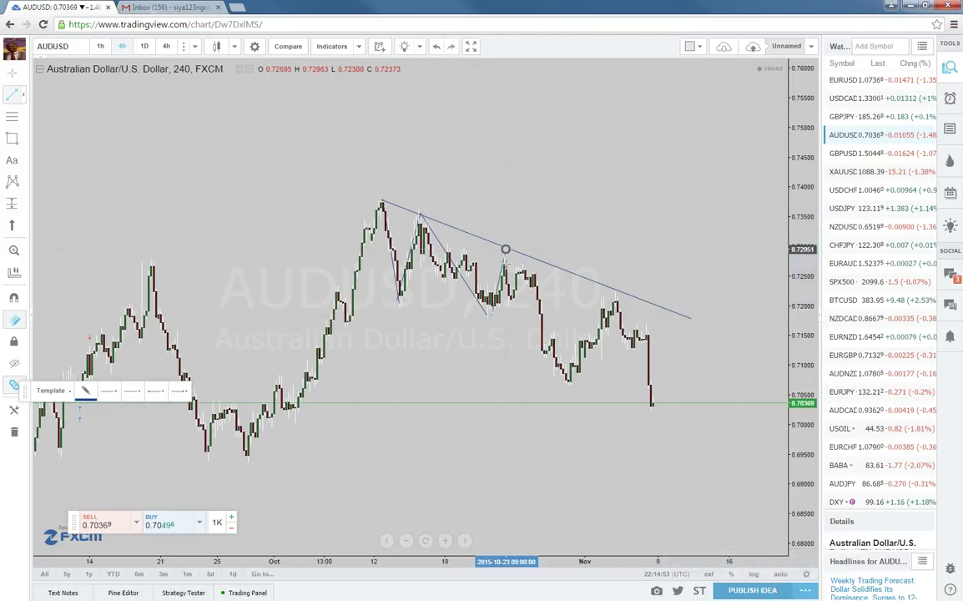
# Step: Continue the swing lines from the October 23 high through the October 29 low and November 4 high to about 0.7024
pyautogui.click(505, 248)
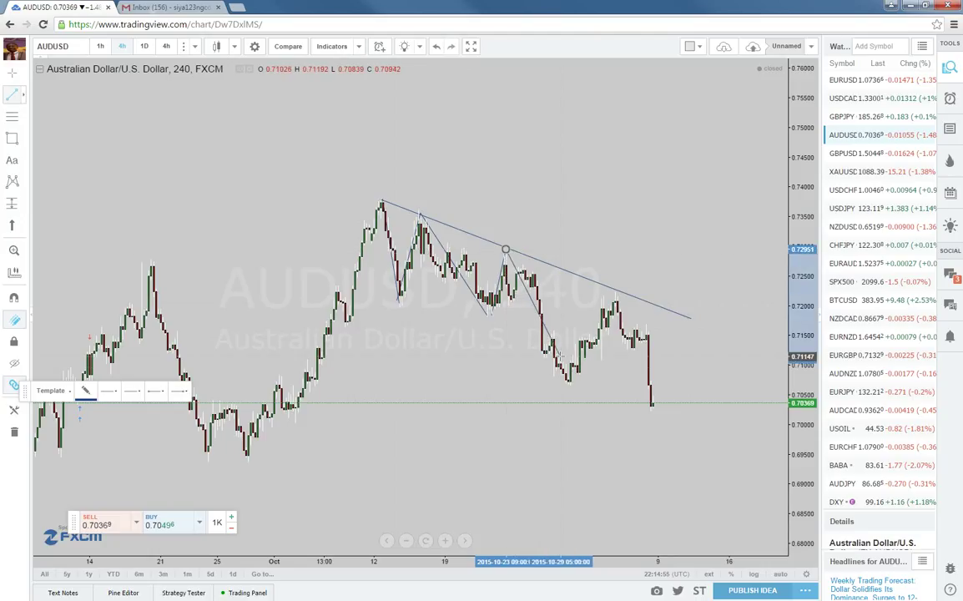
pyautogui.click(568, 385)
pyautogui.click(568, 385)
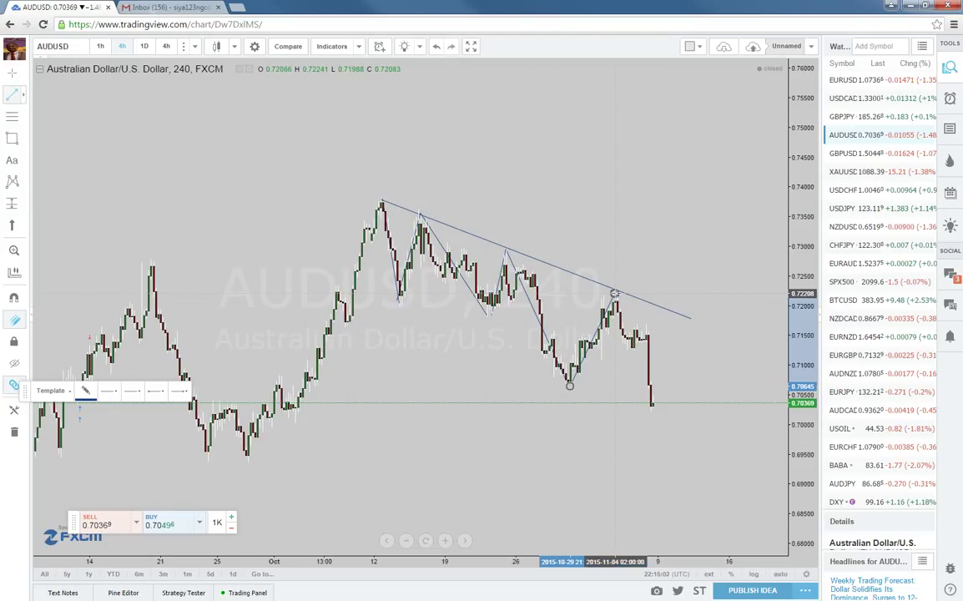
pyautogui.click(615, 293)
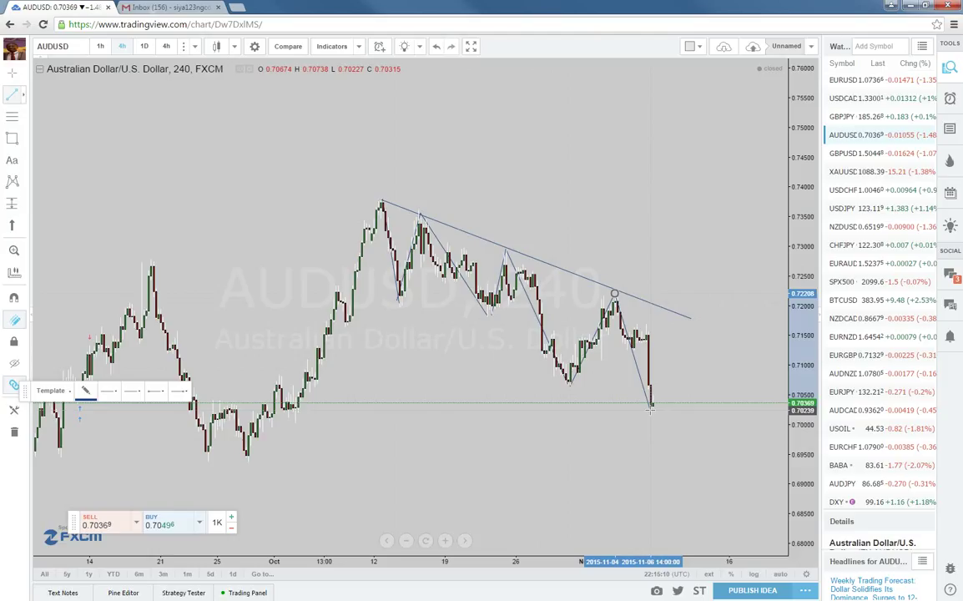
pyautogui.click(650, 408)
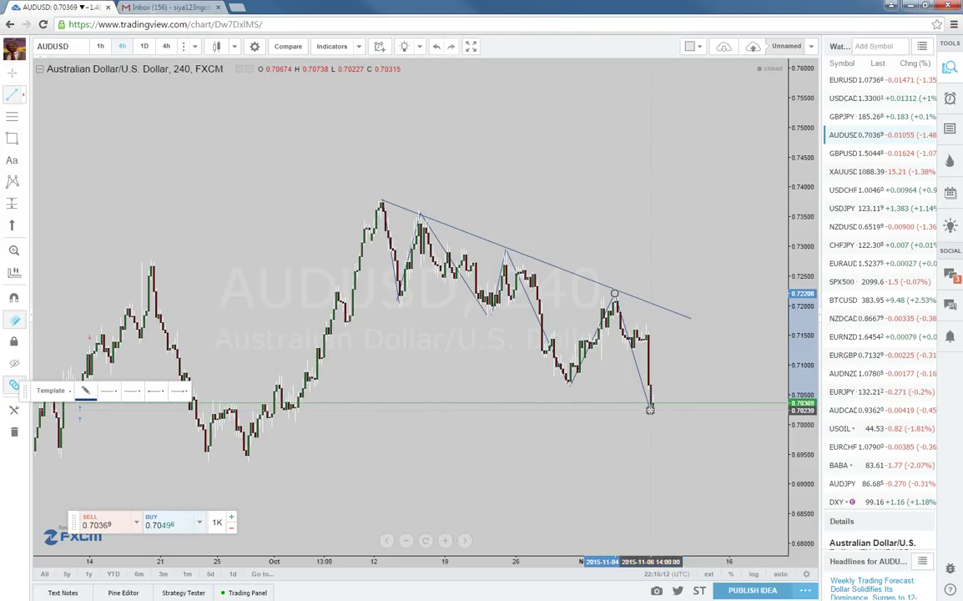
# Step: Project the expected path with lines rising to about 0.7123 and falling to about 0.6888
pyautogui.click(682, 351)
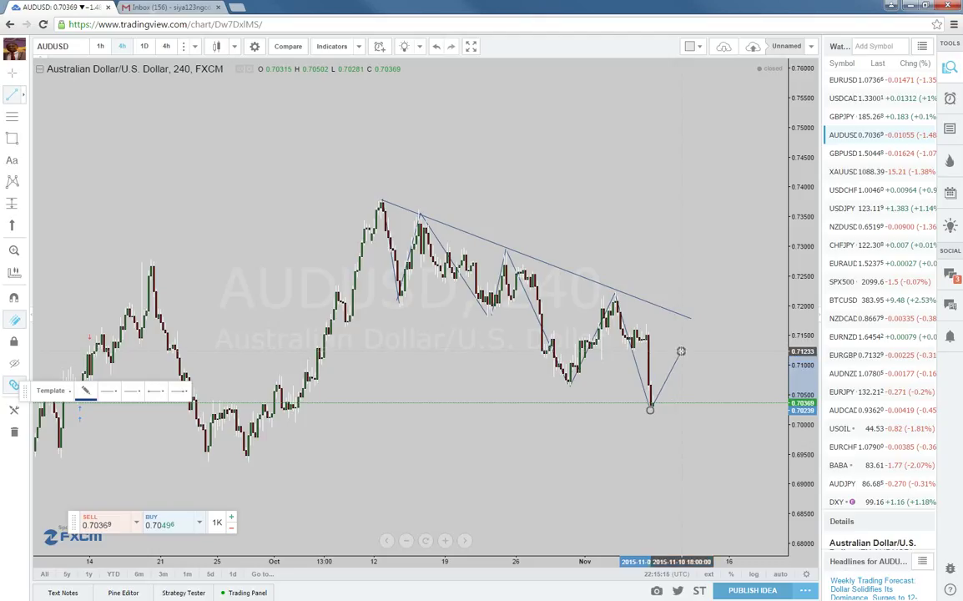
pyautogui.click(713, 491)
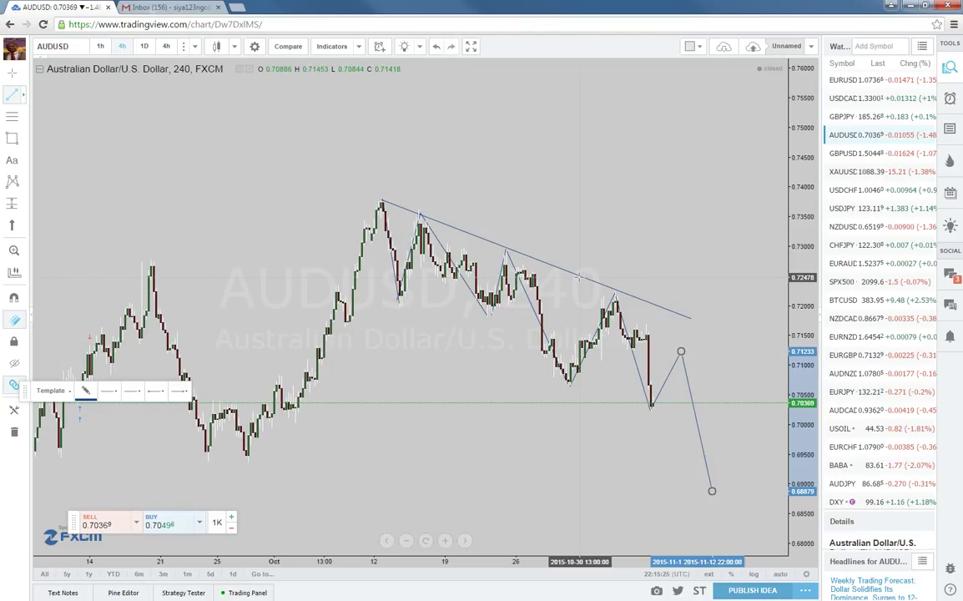
pyautogui.press('Escape')
# Step: Remove all drawings from the AUDUSD chart
pyautogui.rightClick(455, 156)
pyautogui.moveTo(495, 429)
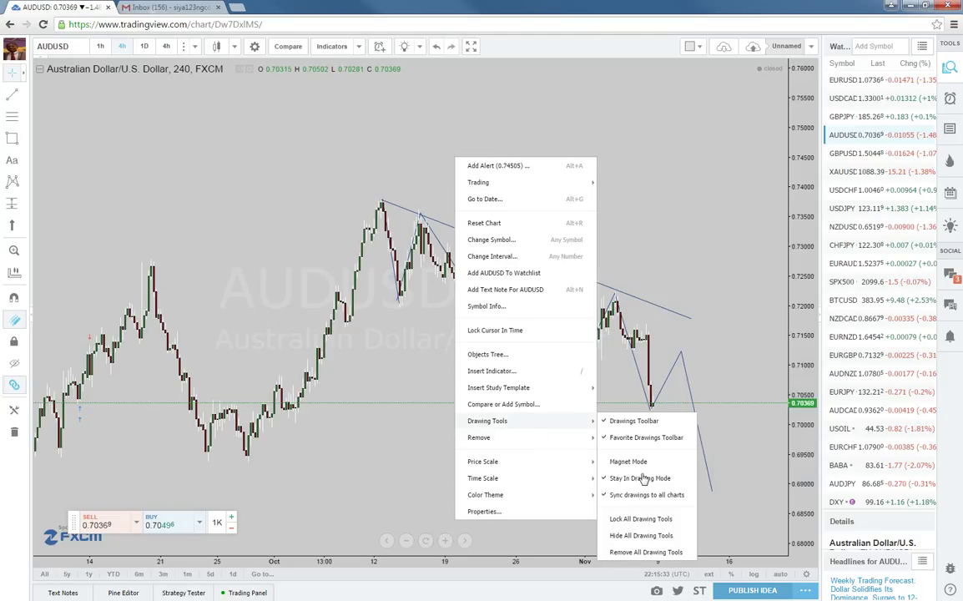
pyautogui.click(645, 552)
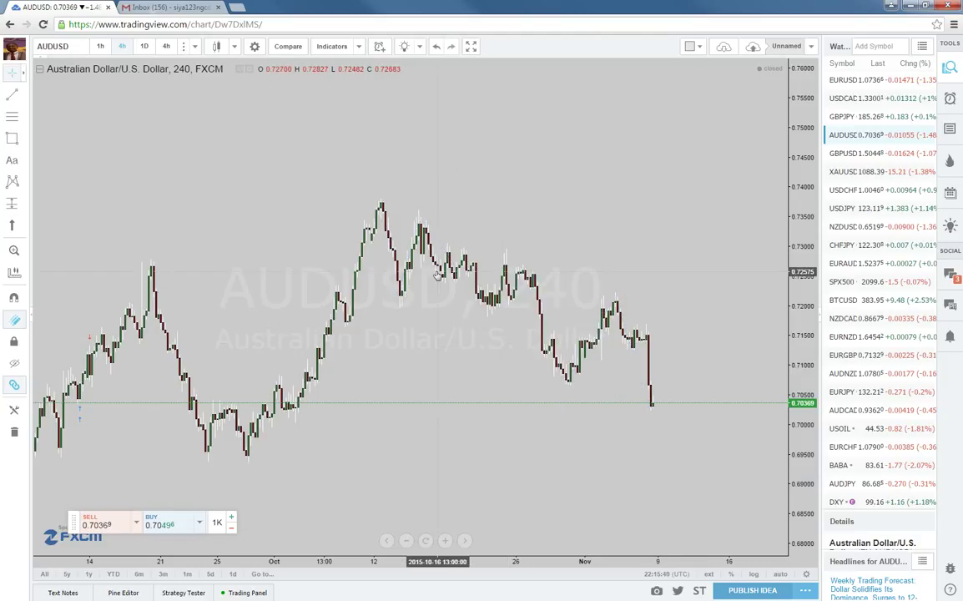
# Step: Draw an arrow from the October 23 high at about 0.7294 down to the October 29 low at about 0.7065
pyautogui.click(22, 94)
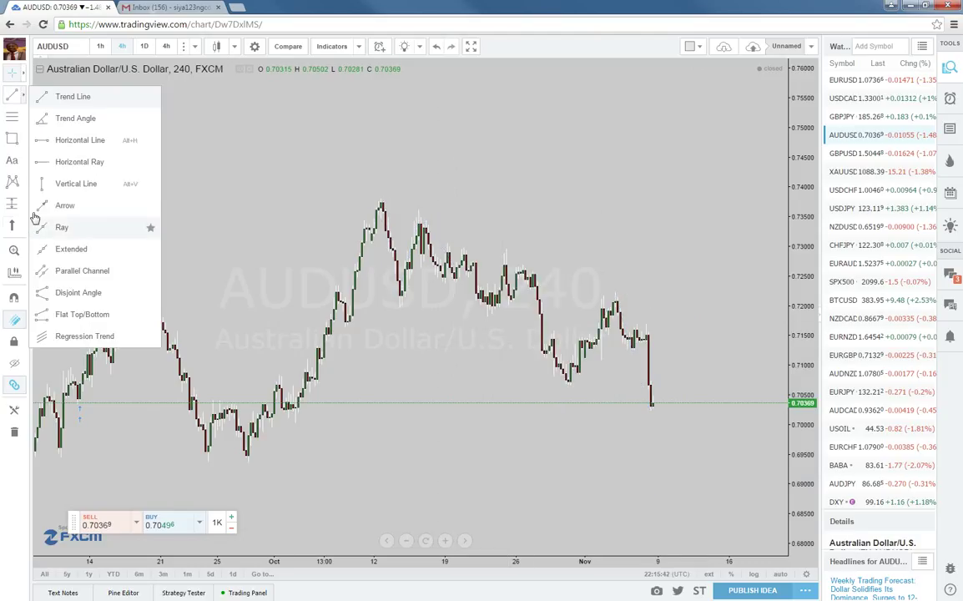
pyautogui.click(51, 205)
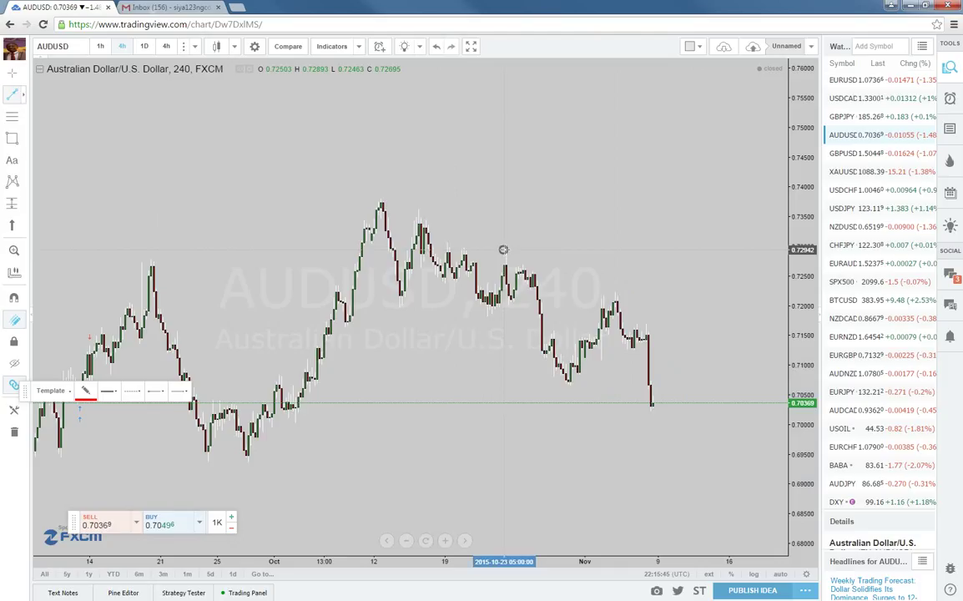
pyautogui.click(503, 250)
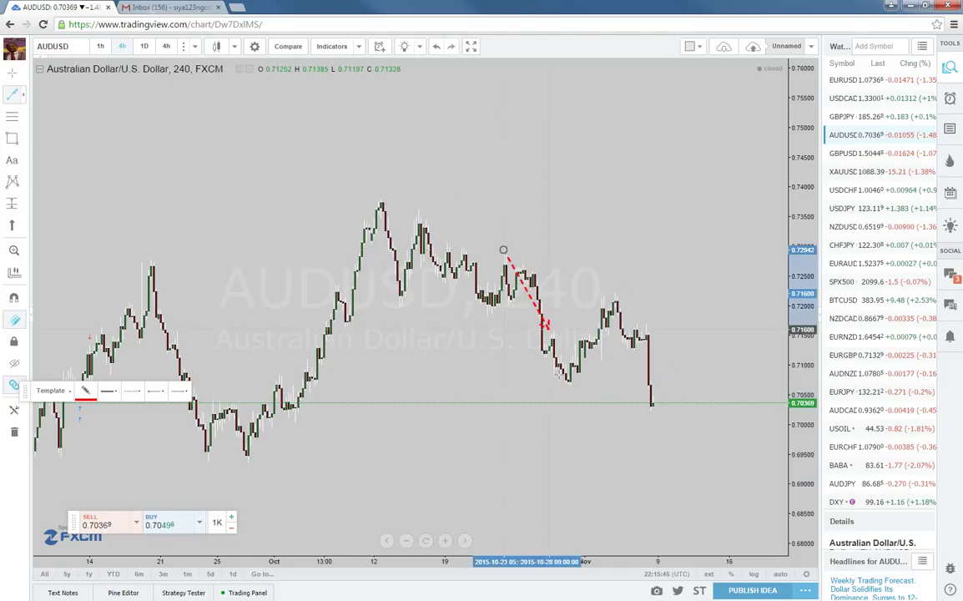
pyautogui.click(566, 384)
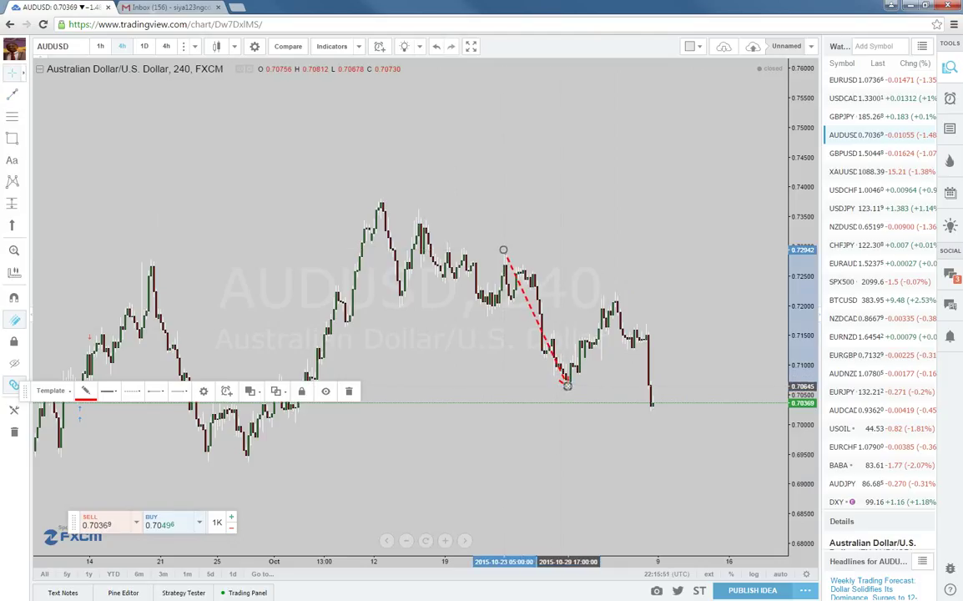
# Step: Clone the arrow and place the copy so it starts at the November 4 high, at about 0.7218
pyautogui.rightClick(568, 389)
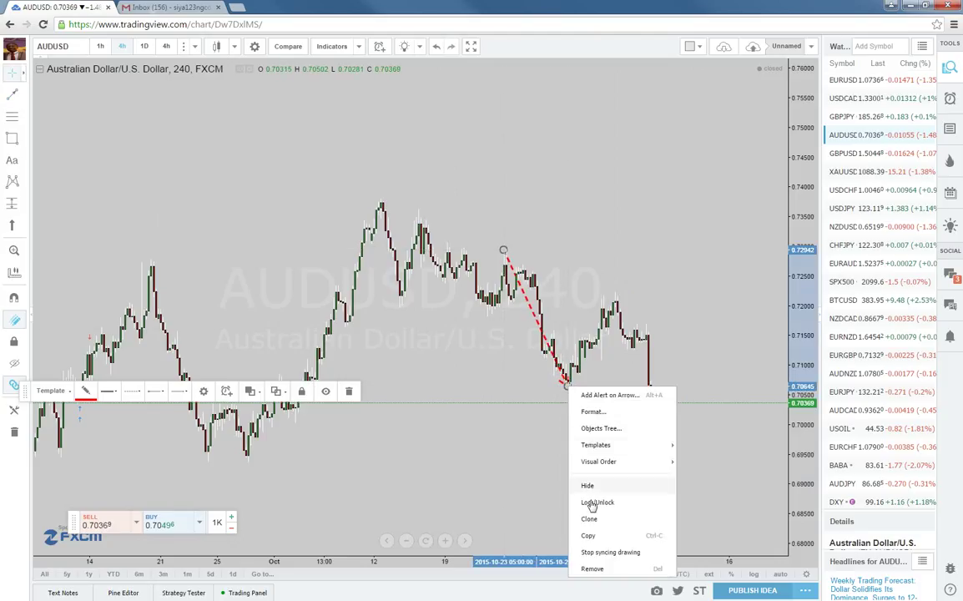
pyautogui.click(534, 465)
pyautogui.moveTo(544, 333)
pyautogui.mouseDown()
pyautogui.moveTo(638, 314)
pyautogui.moveTo(662, 378)
pyautogui.mouseUp()
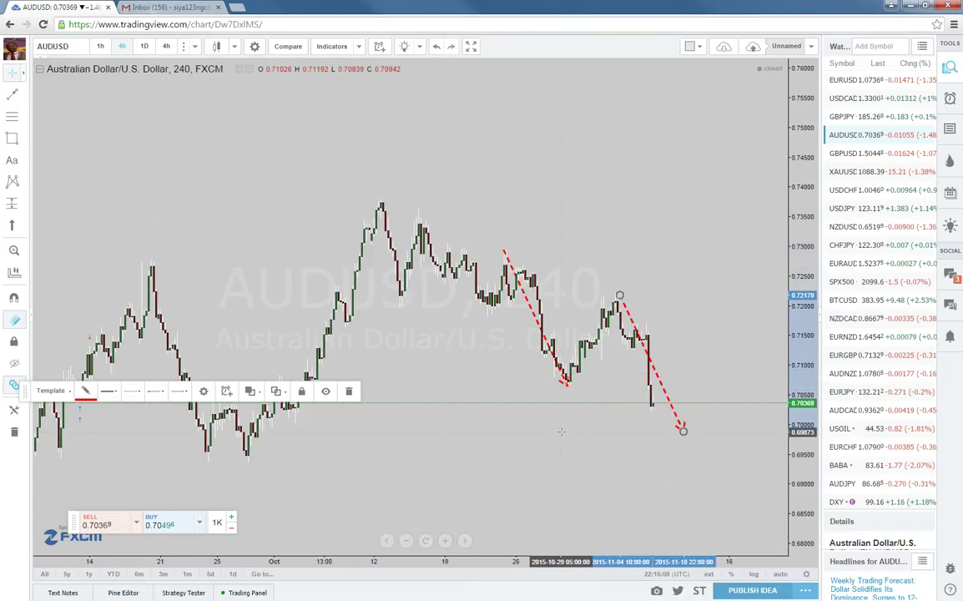
# Step: Draw a rectangle zone between about 0.6974 and 0.6938, from the September 29 low to November 12
pyautogui.click(12, 138)
pyautogui.moveTo(248, 440); pyautogui.dragTo(703, 461)
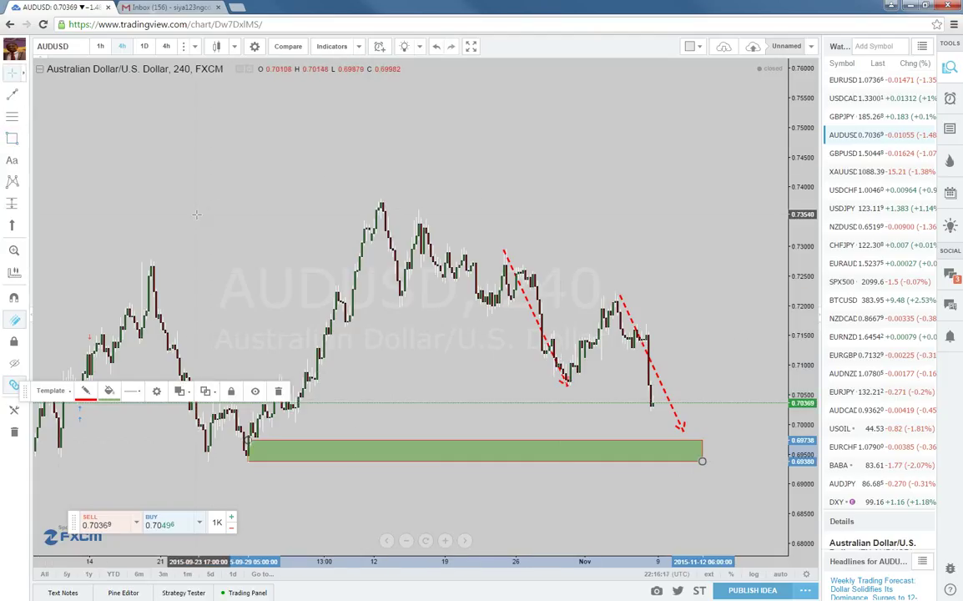
# Step: Draw two Trend-Based Fib Extensions, one for the October 23 high to October 29 low leg and one for the rebound to the November 4 high
pyautogui.click(25, 121)
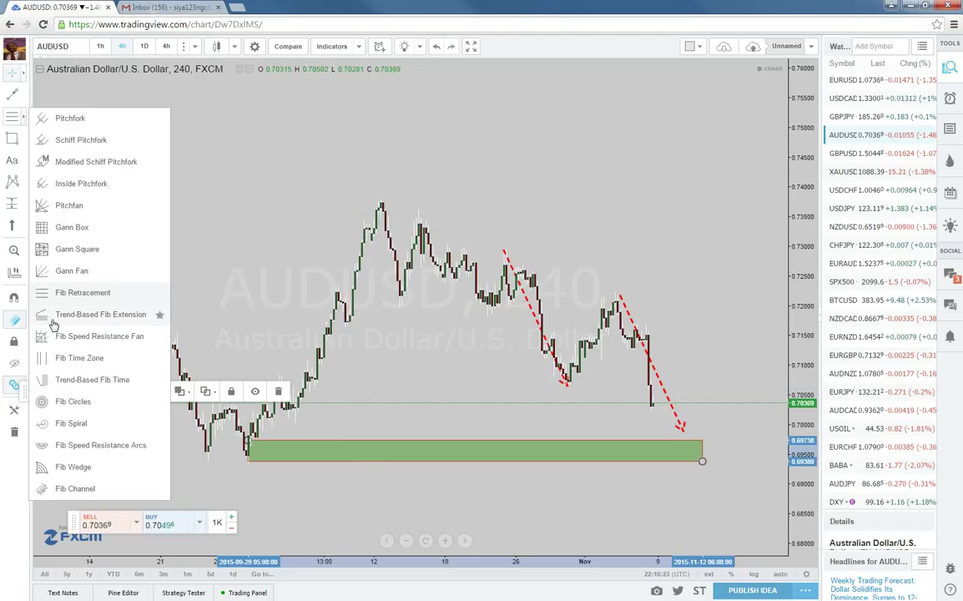
pyautogui.click(46, 279)
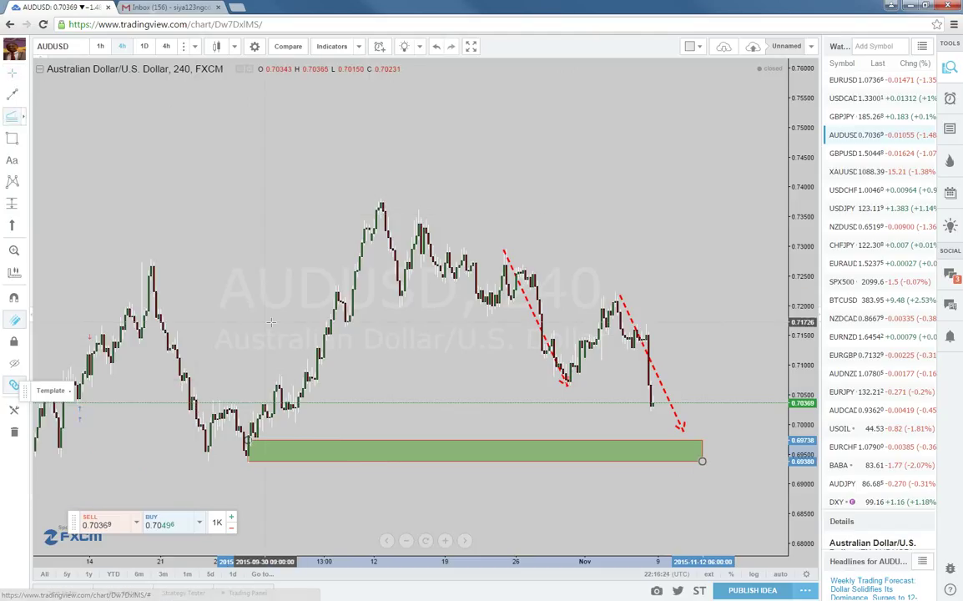
pyautogui.click(505, 250)
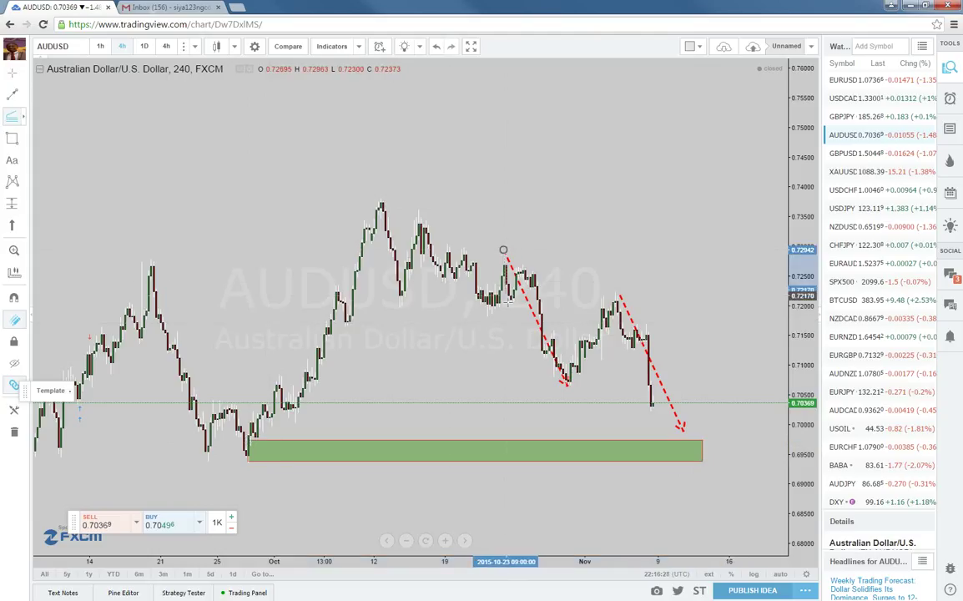
pyautogui.click(568, 382)
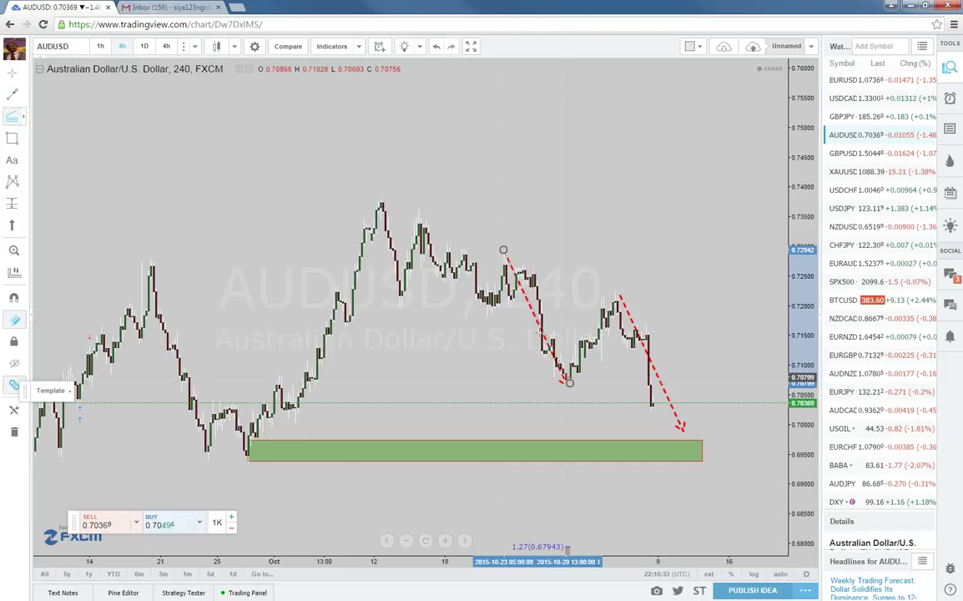
pyautogui.click(503, 249)
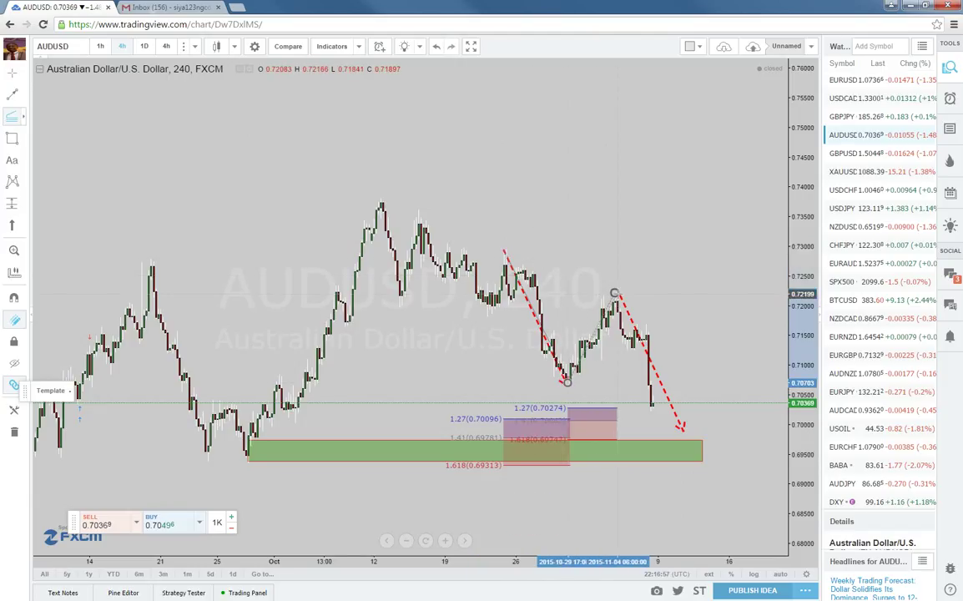
pyautogui.click(567, 382)
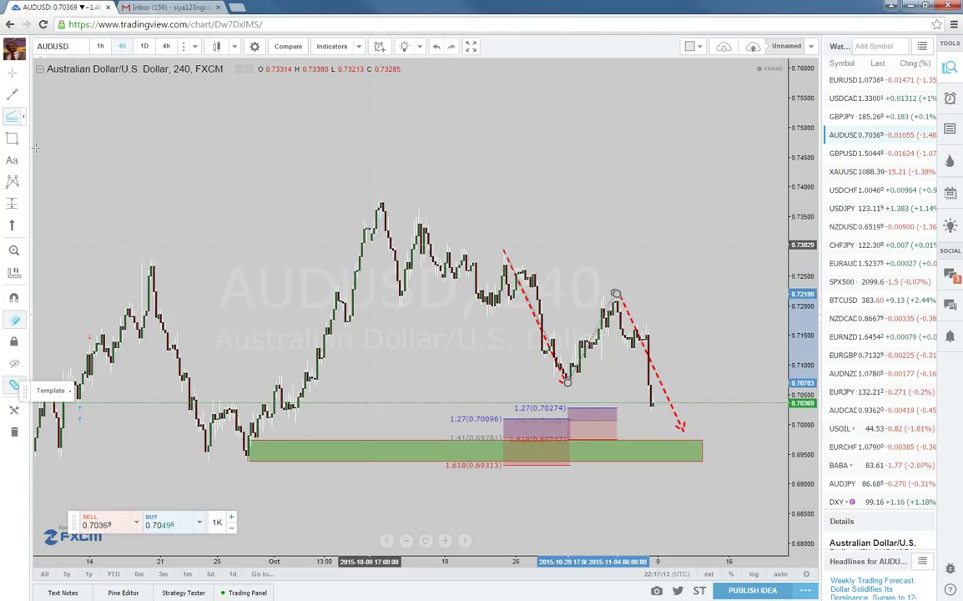
# Step: Draw a Fib Retracement from the September 29 low at about 0.6936 to the October high level at about 0.7381, extended to November 13
pyautogui.click(22, 118)
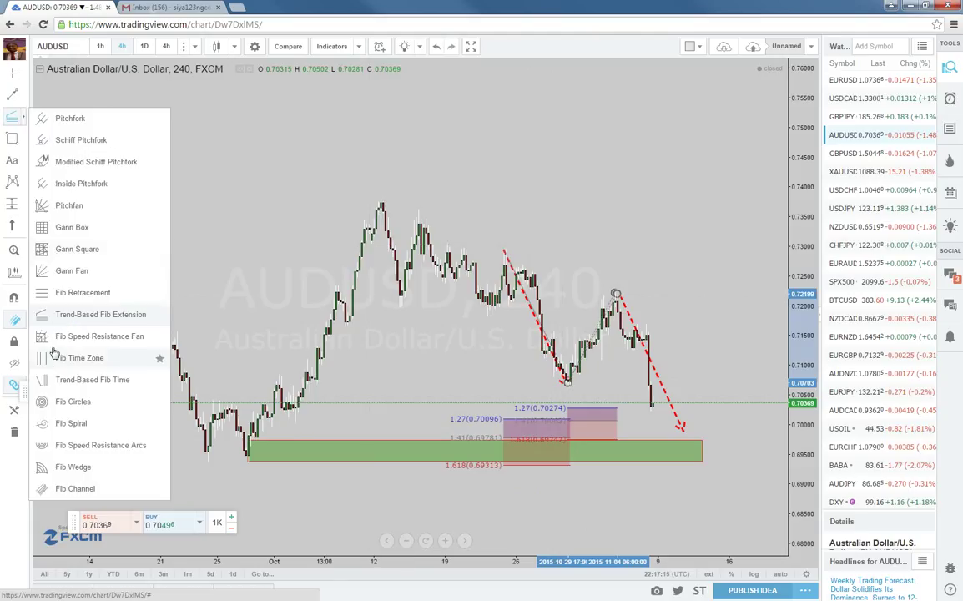
pyautogui.click(61, 292)
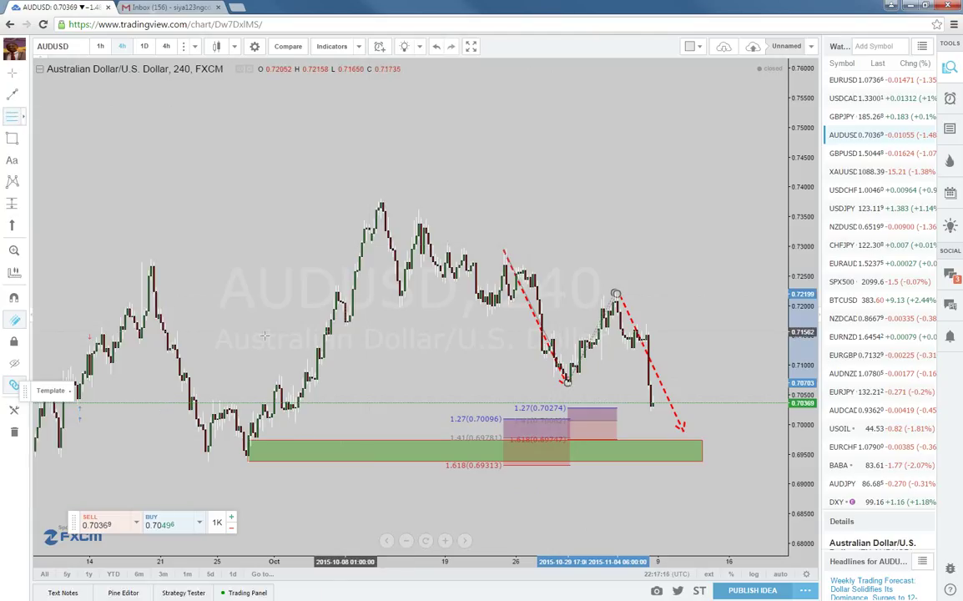
pyautogui.click(248, 462)
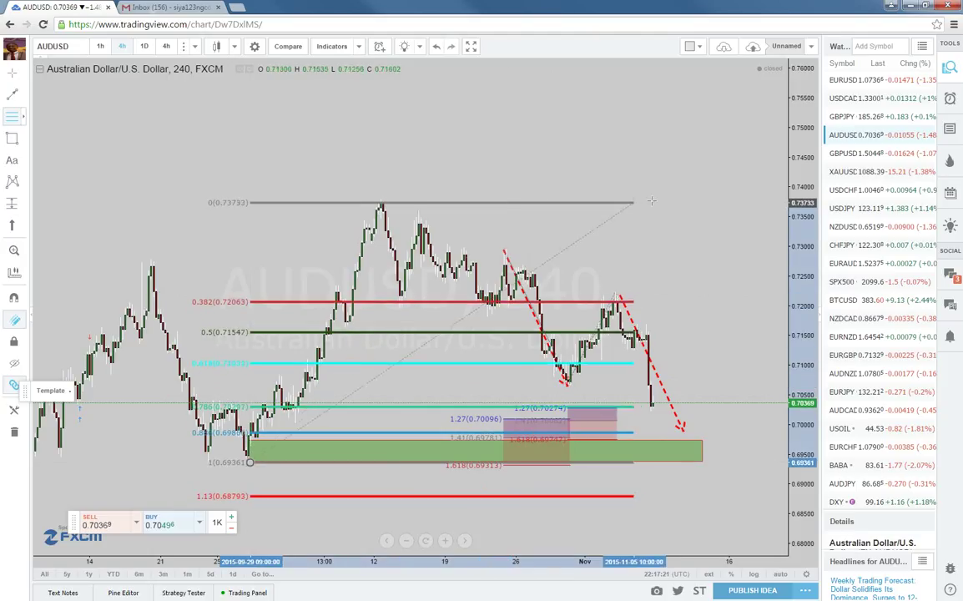
pyautogui.click(720, 198)
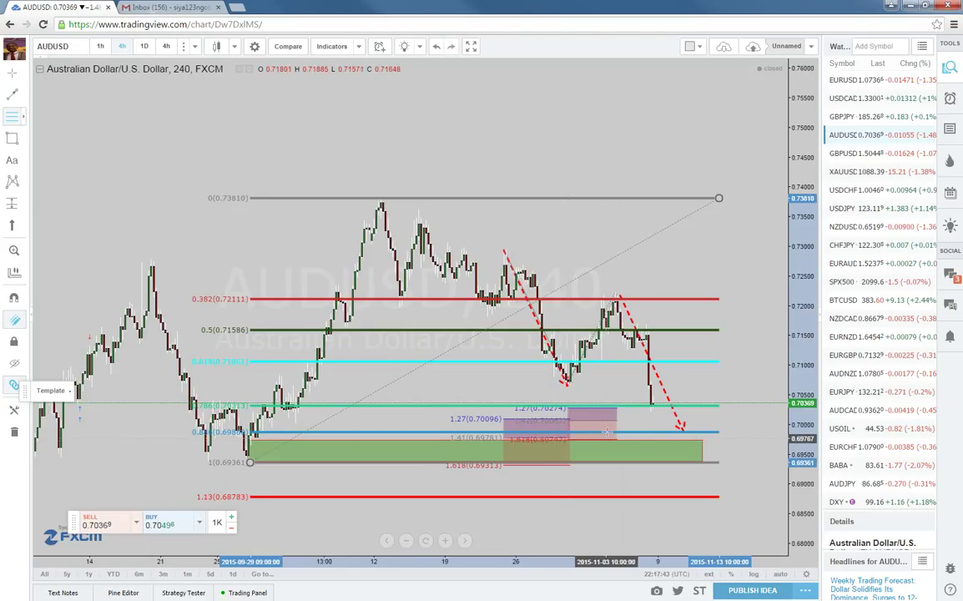
pyautogui.click(249, 445)
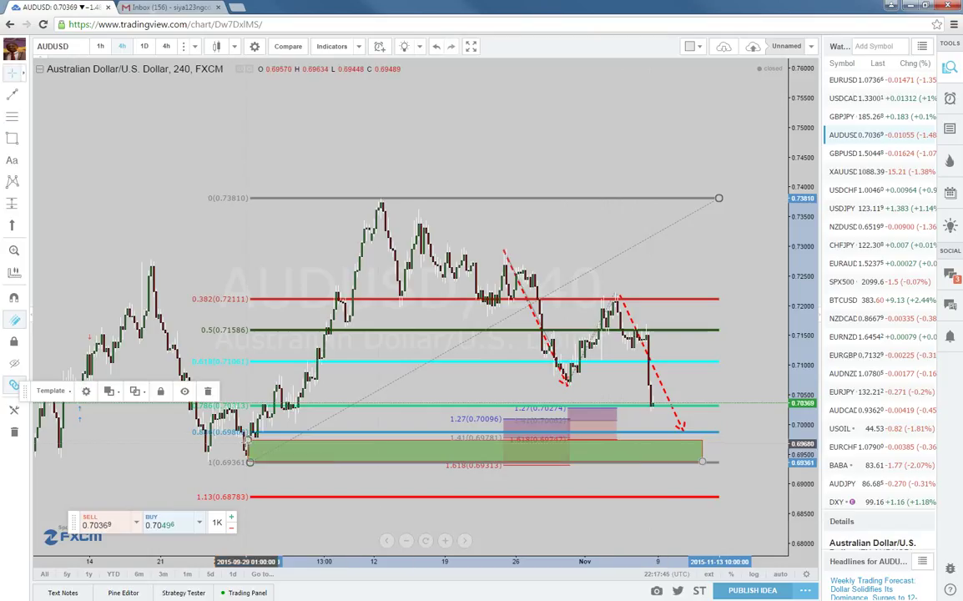
# Step: Raise the upper edge of the green support zone to about 0.6993
pyautogui.click(703, 461)
pyautogui.moveTo(702, 434); pyautogui.dragTo(702, 429)
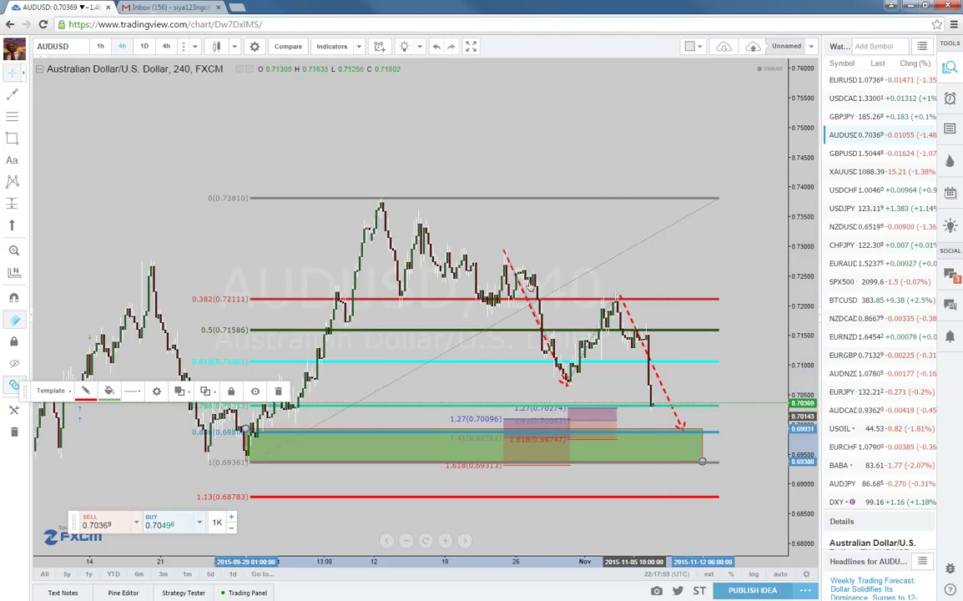
# Step: Draw a W-shaped pattern from four connected dashed arrows in the empty area above the early October candles
pyautogui.click(24, 121)
pyautogui.click(15, 94)
pyautogui.click(292, 113)
pyautogui.click(300, 143)
pyautogui.click(314, 122)
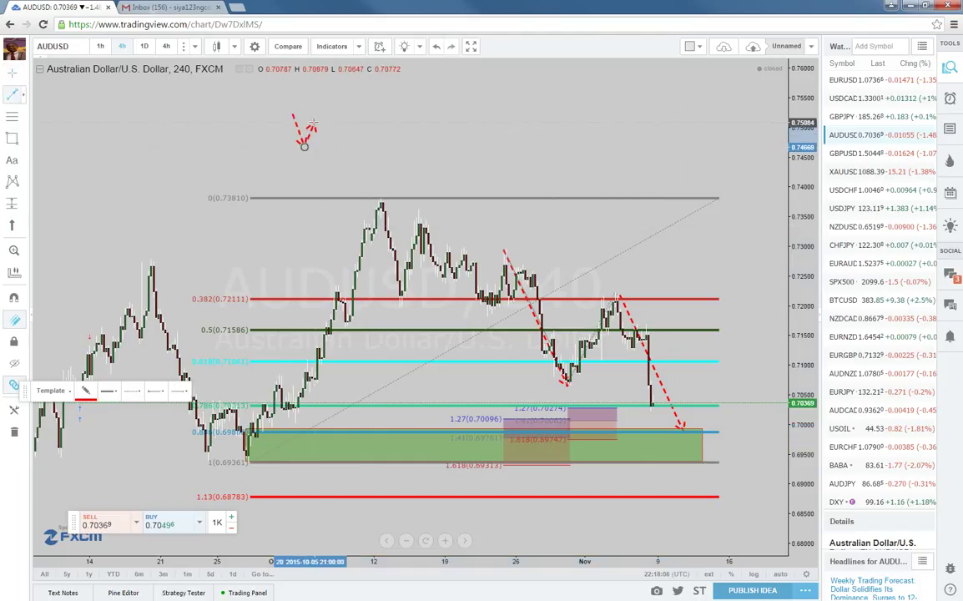
pyautogui.click(325, 146)
pyautogui.click(325, 146)
pyautogui.click(349, 100)
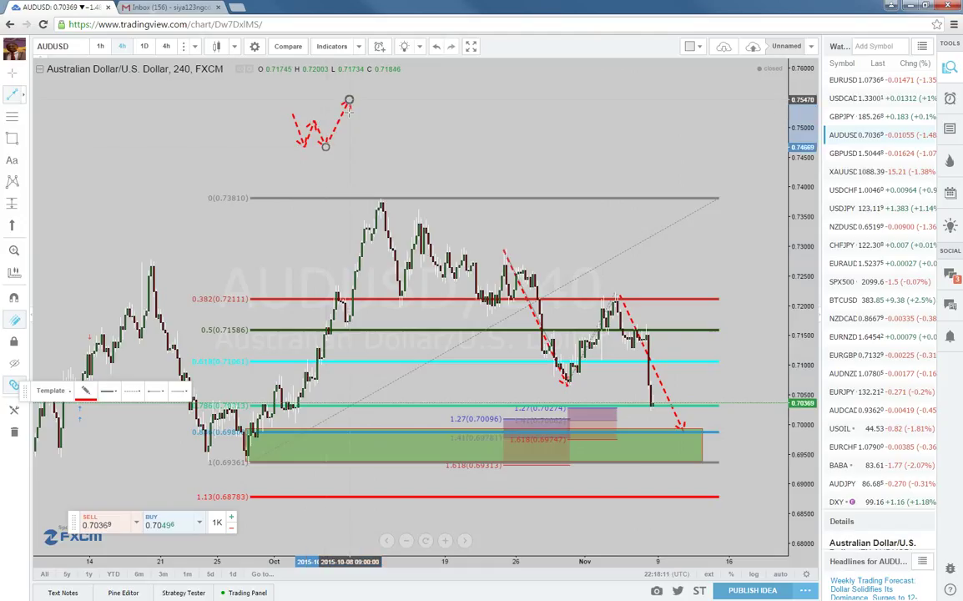
# Step: Draw a short upward arrow above the October 19 candles and cross its tip with a horizontal arrow at about 0.7503
pyautogui.click(447, 157)
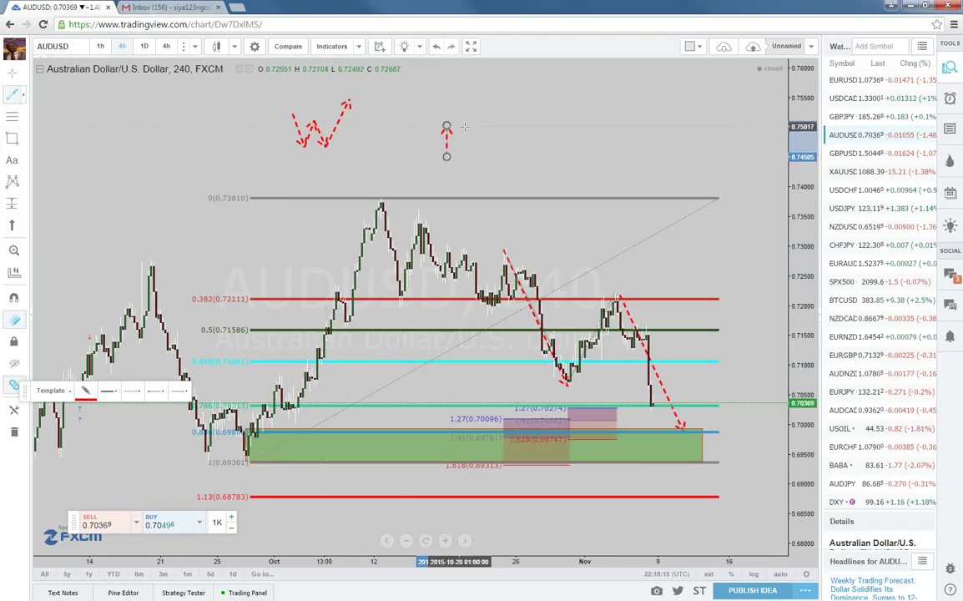
pyautogui.click(446, 125)
pyautogui.click(465, 126)
pyautogui.click(430, 126)
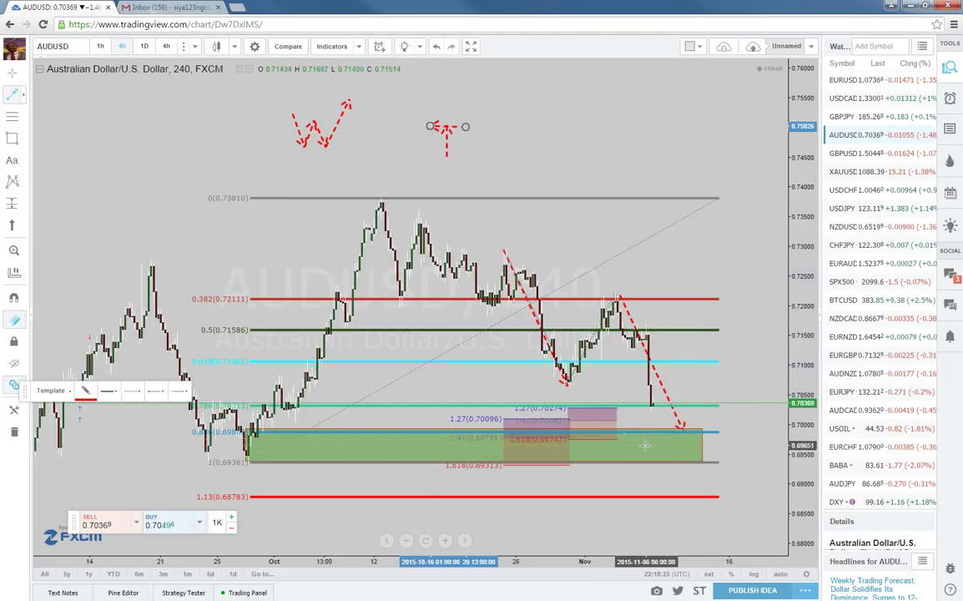
pyautogui.press('Escape')
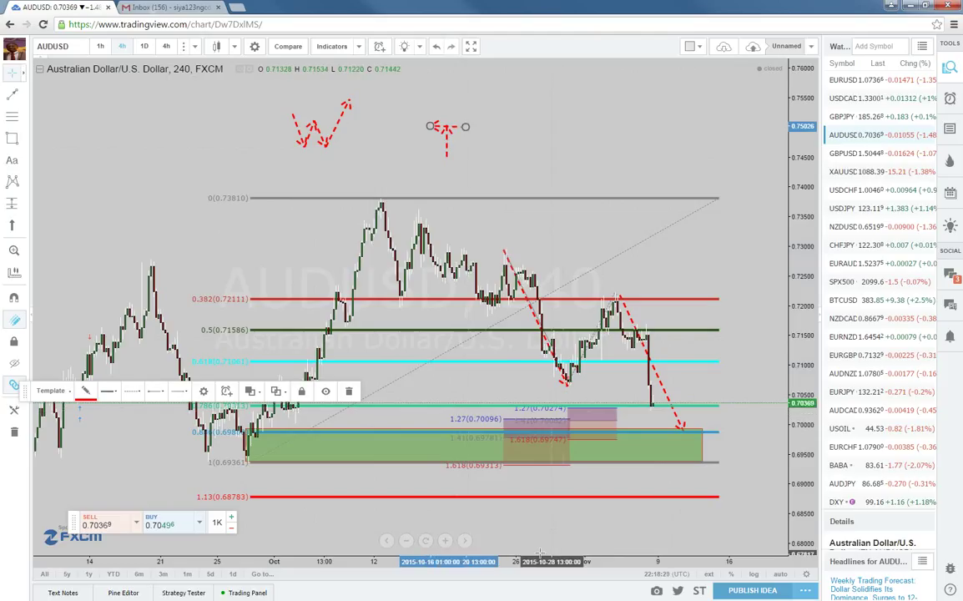
# Step: Add the built-in Relative Strength Index indicator to the chart
pyautogui.rightClick(150, 131)
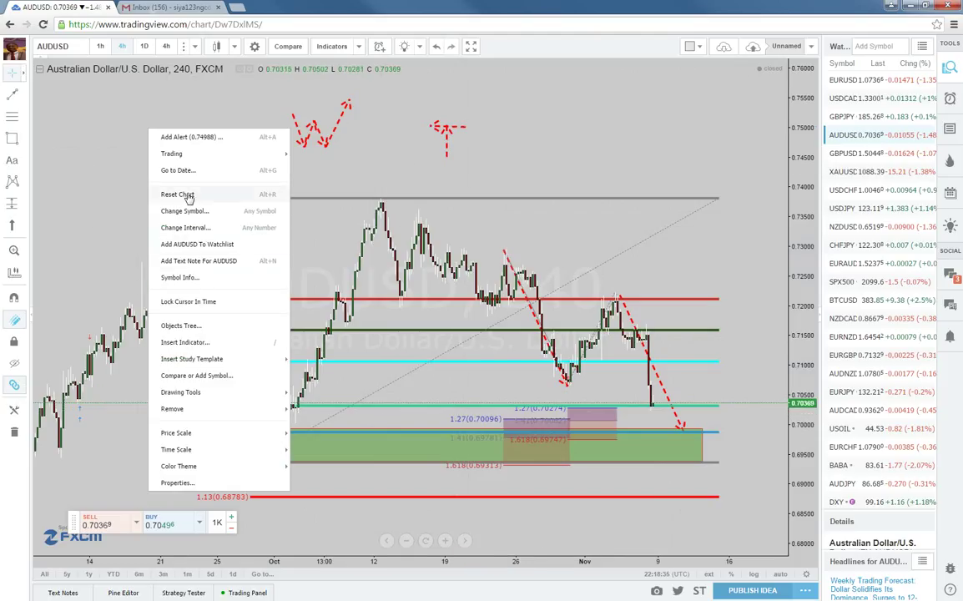
pyautogui.click(236, 343)
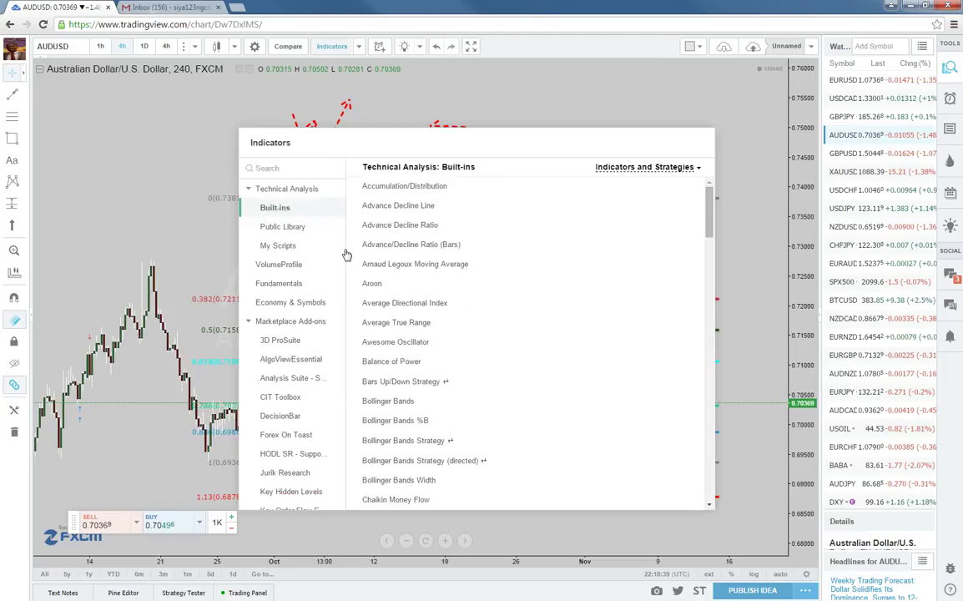
pyautogui.scroll(-3, 408, 326)
pyautogui.scroll(-10, 408, 326)
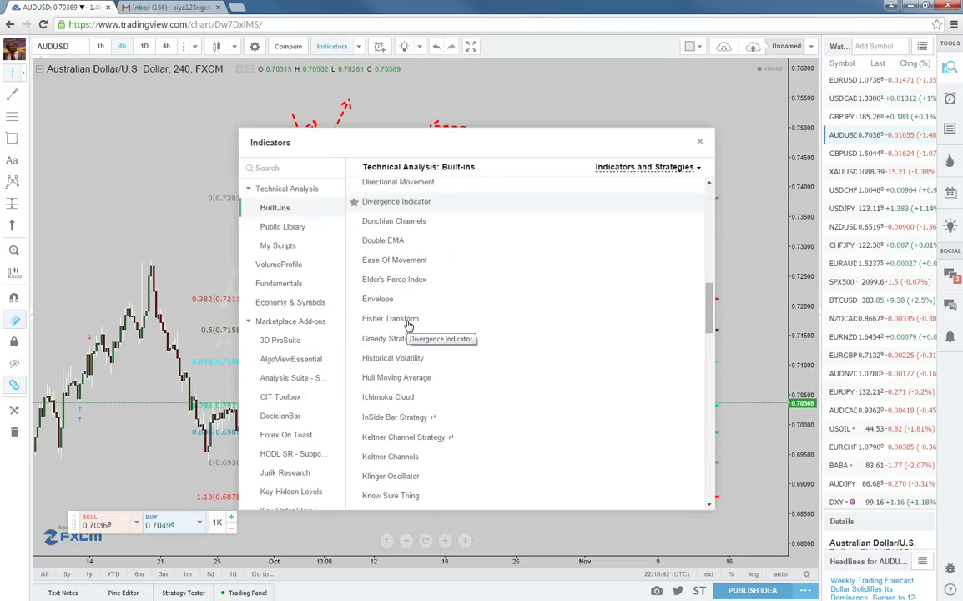
pyautogui.scroll(-8, 408, 326)
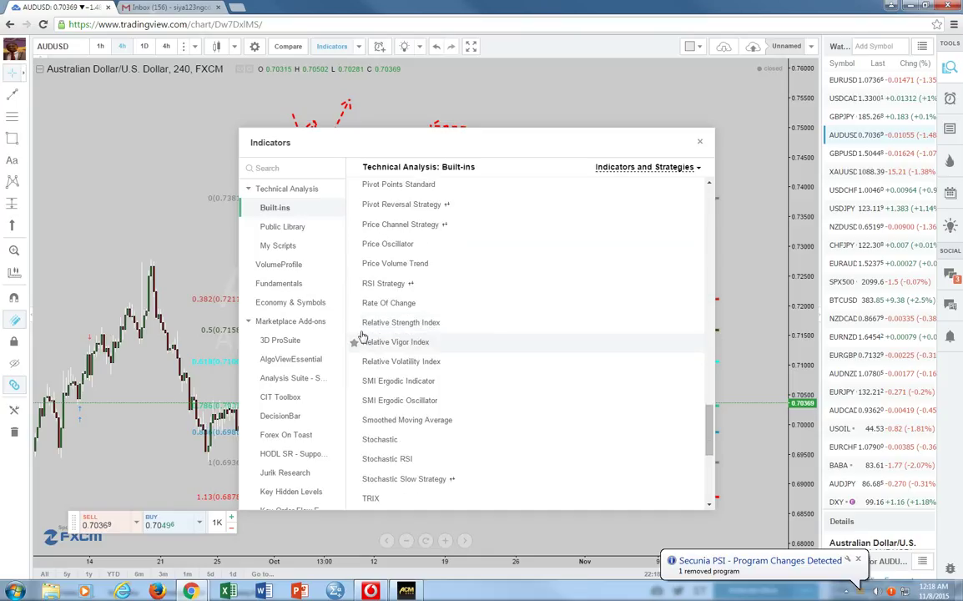
pyautogui.click(356, 327)
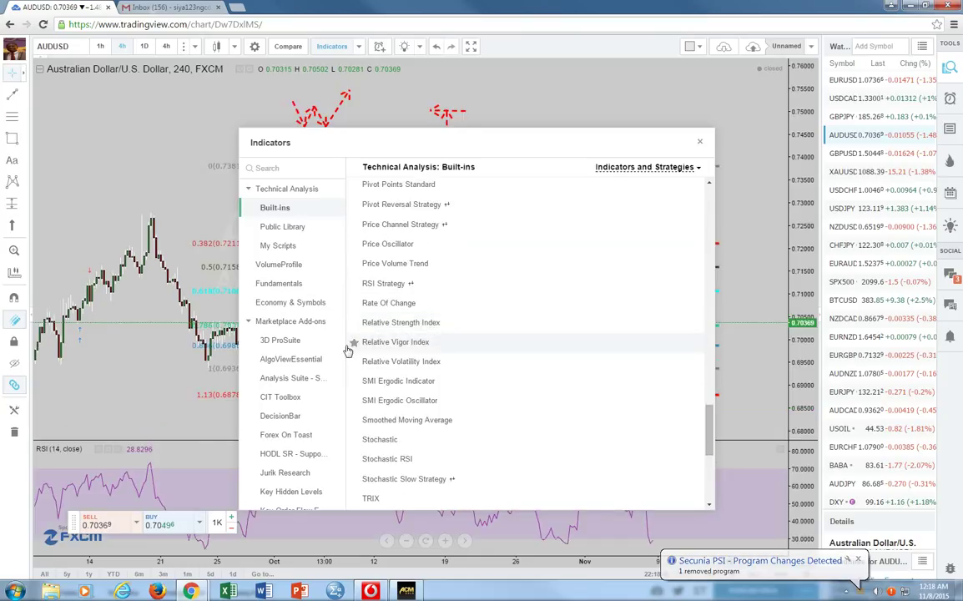
pyautogui.click(698, 145)
# Step: Set the RSI indicator's length to 7
pyautogui.click(86, 451)
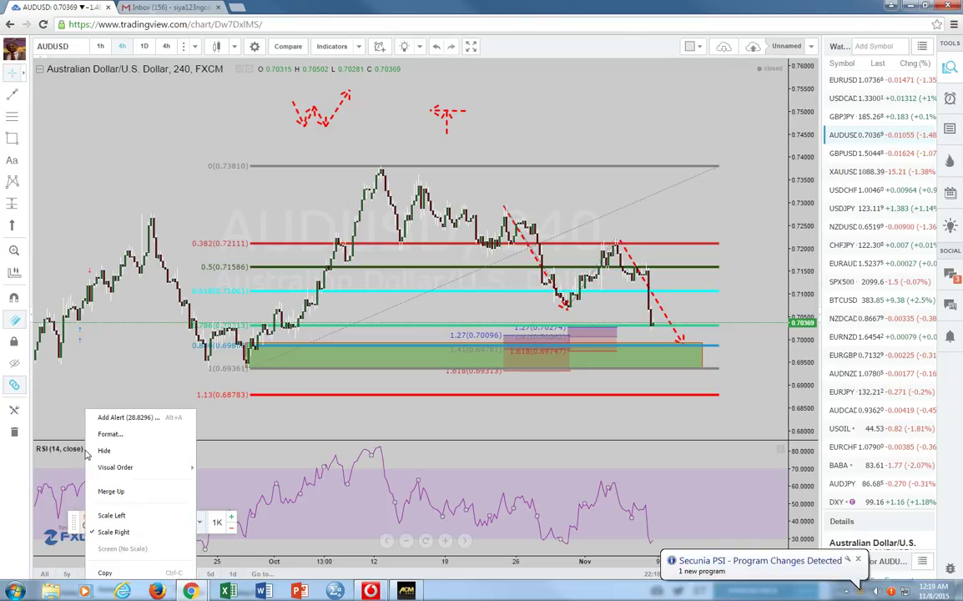
pyautogui.click(83, 453)
pyautogui.click(81, 453)
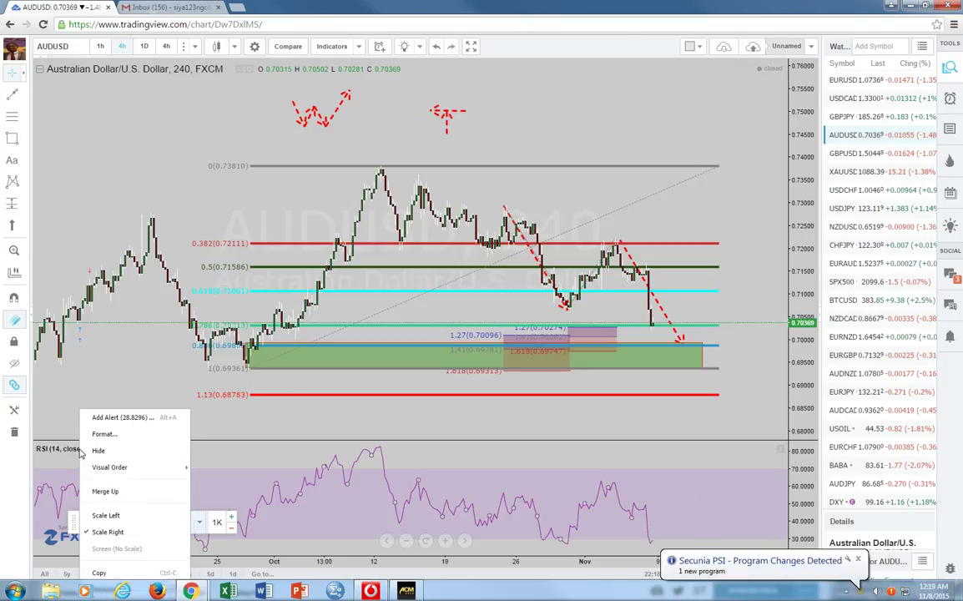
pyautogui.click(127, 436)
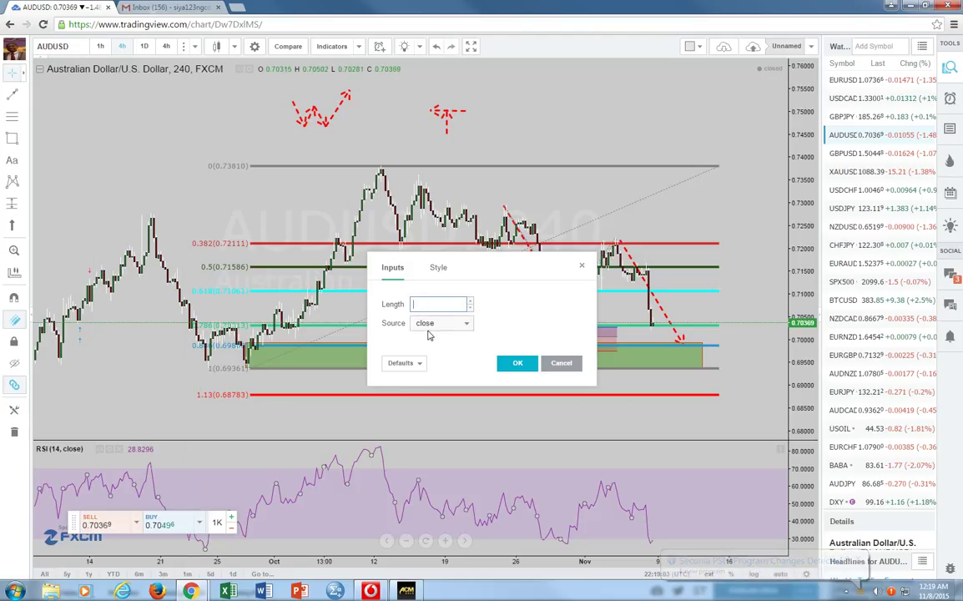
pyautogui.click(518, 363)
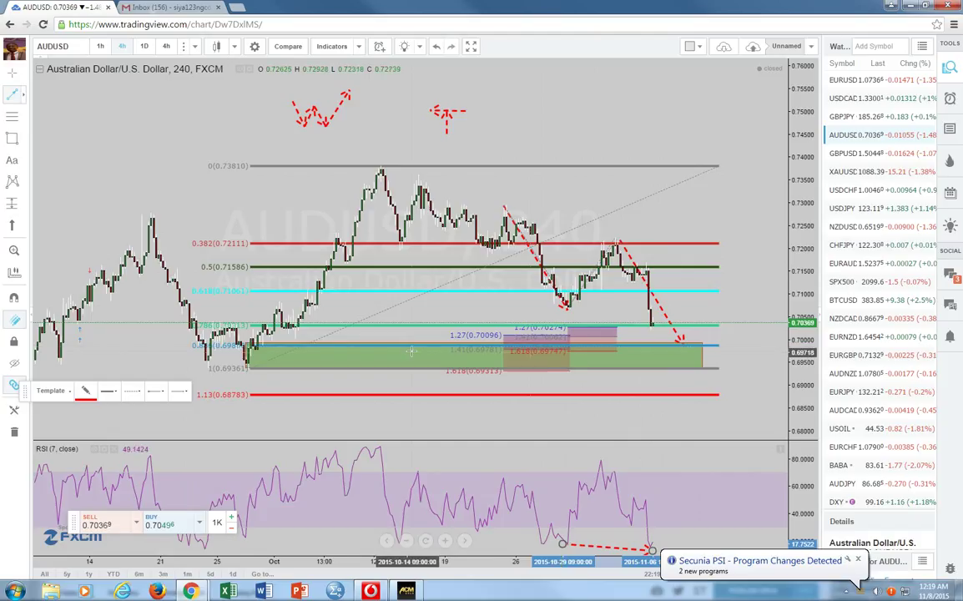
# Step: Move the Fib Retracement so it spans about 0.6935 on September 29 to about 0.7380 on November 13
pyautogui.click(14, 142)
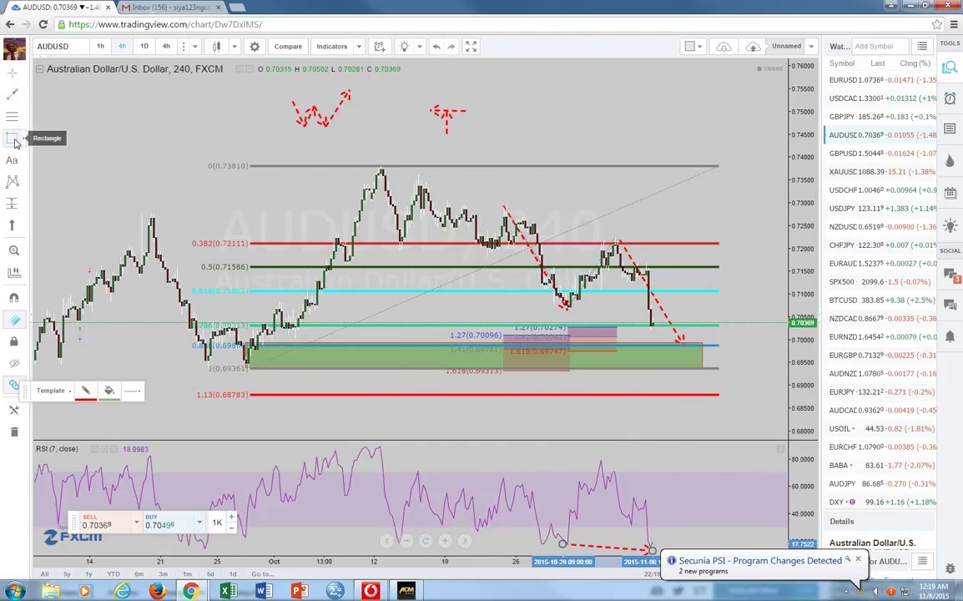
pyautogui.click(687, 372)
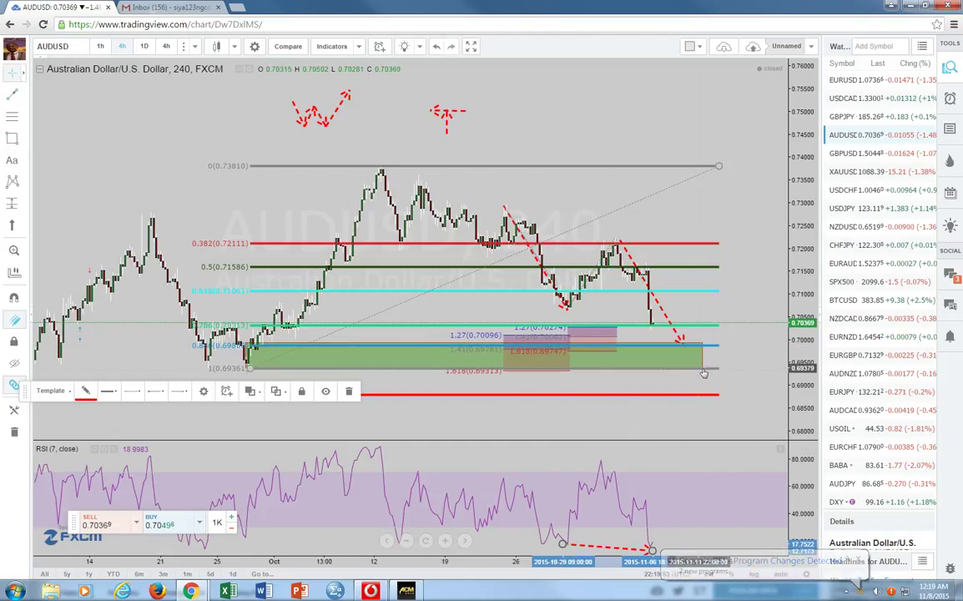
pyautogui.moveTo(687, 372); pyautogui.dragTo(684, 371)
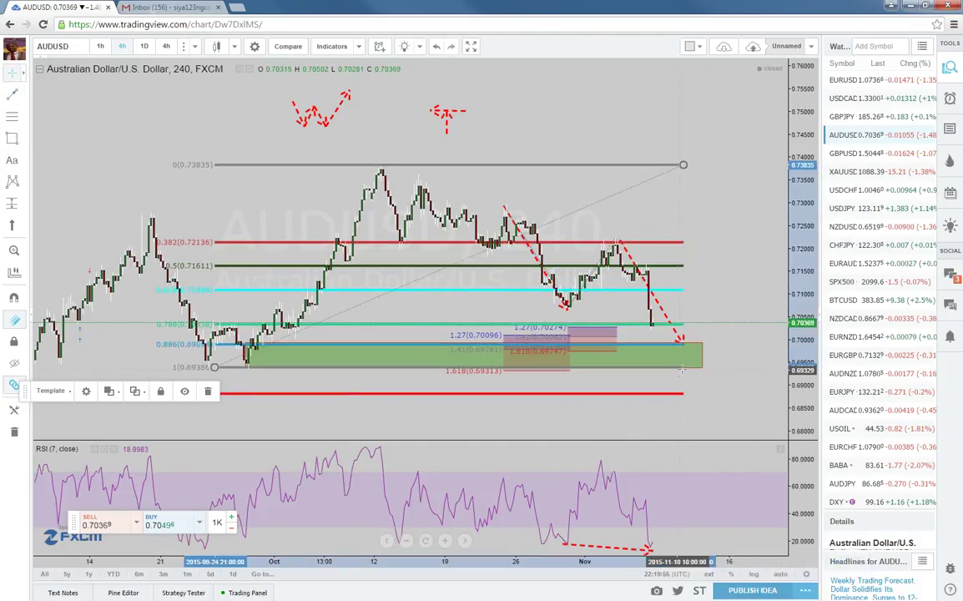
pyautogui.moveTo(569, 245); pyautogui.dragTo(603, 247)
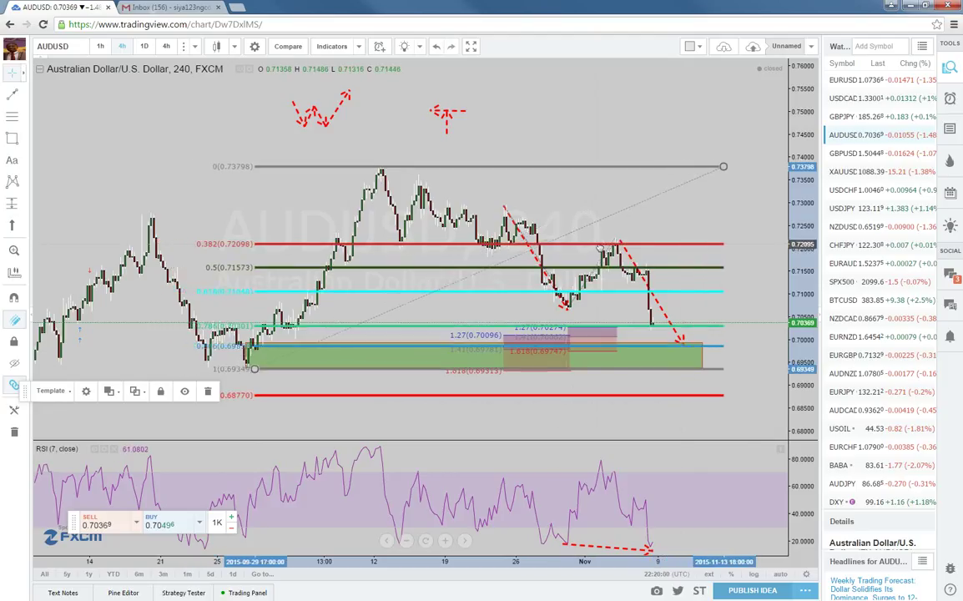
# Step: Shorten the green support zone so that it ends at about November 6
pyautogui.click(602, 421)
pyautogui.click(701, 368)
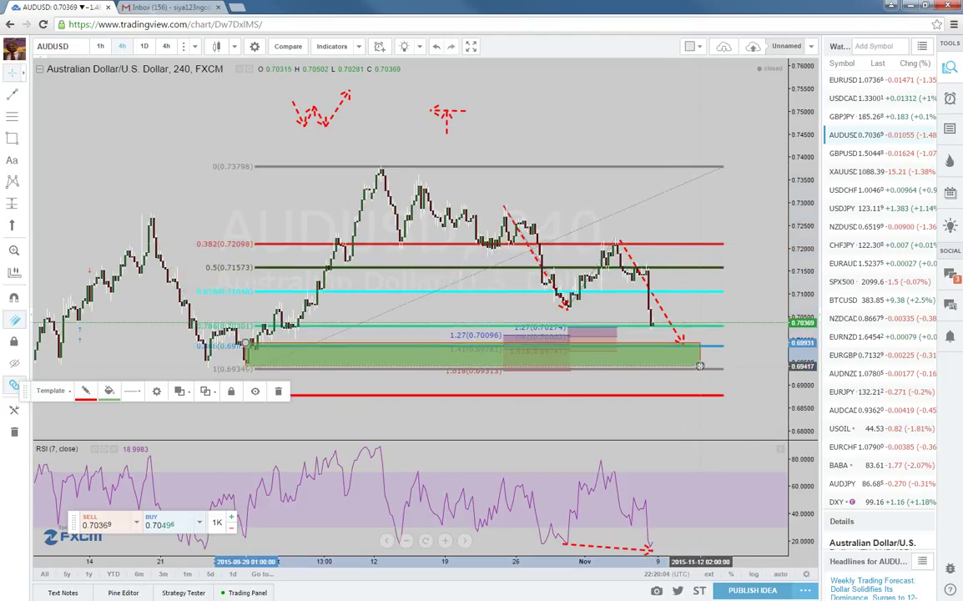
pyautogui.moveTo(700, 374); pyautogui.dragTo(641, 368)
# Step: Draw a rectangle from about 0.6989 on November 6 to 0.6878 on November 11 and fill it with red
pyautogui.click(11, 139)
pyautogui.moveTo(643, 344); pyautogui.dragTo(688, 396)
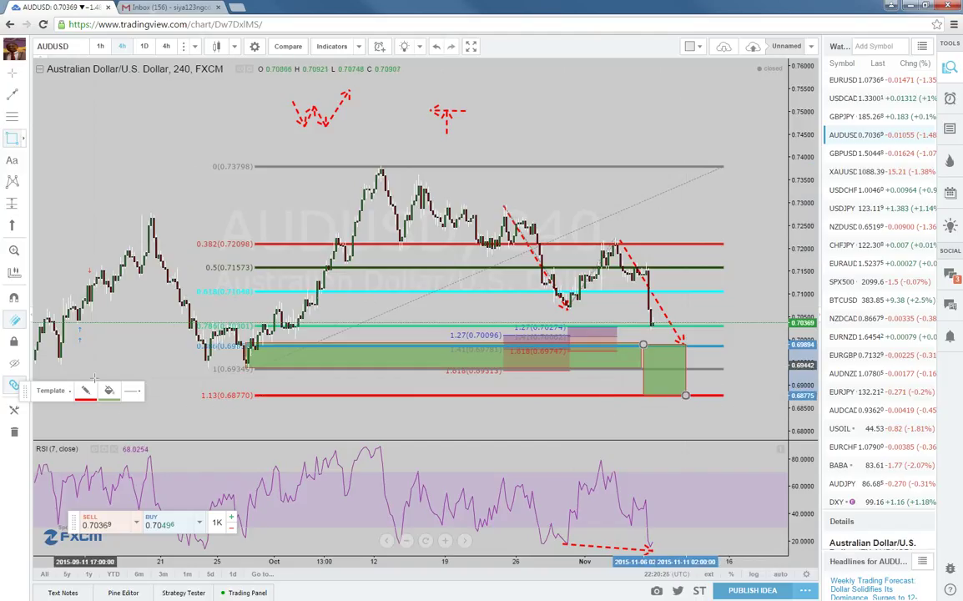
pyautogui.click(110, 392)
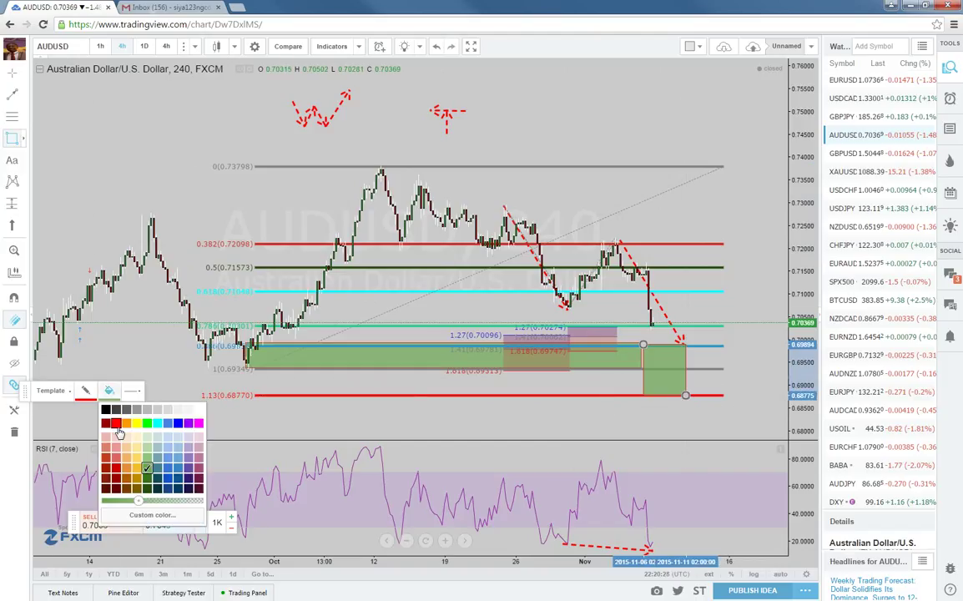
pyautogui.click(116, 423)
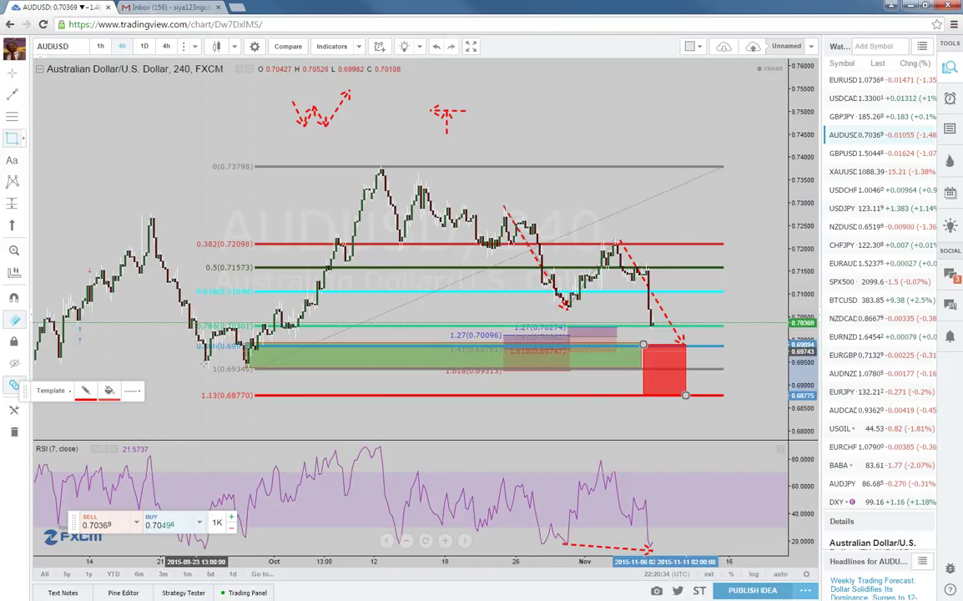
# Step: Draw a red rectangle over the late September lows, from about 0.6951 on September 23 to 0.6933 on September 29
pyautogui.click(201, 363)
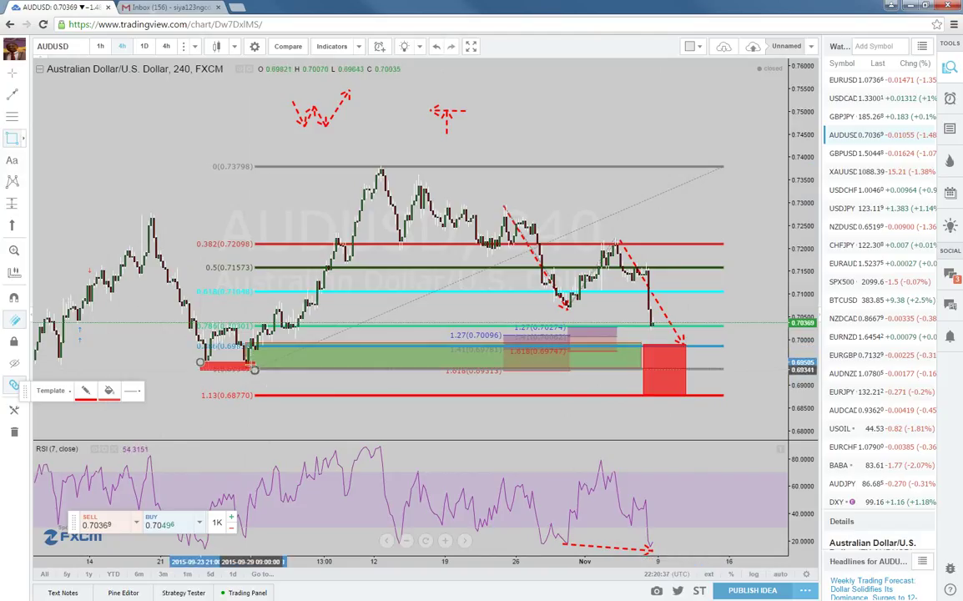
pyautogui.click(253, 369)
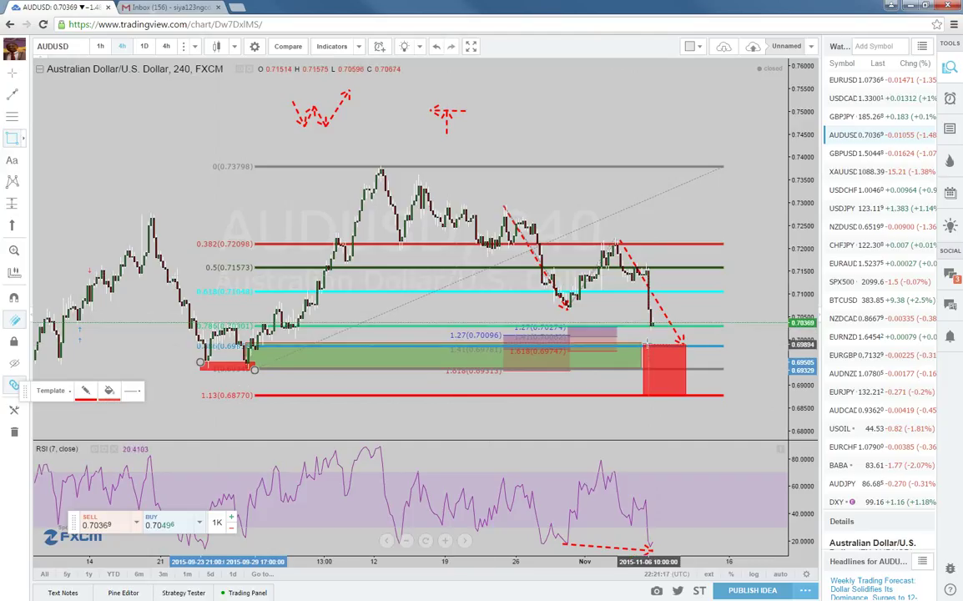
# Step: Draw a rectangle above the red stop area from about 0.6992 to 0.7218, ending November 9, and fill it with green
pyautogui.moveTo(645, 343)
pyautogui.mouseDown()
pyautogui.moveTo(655, 242)
pyautogui.moveTo(667, 240)
pyautogui.mouseUp()
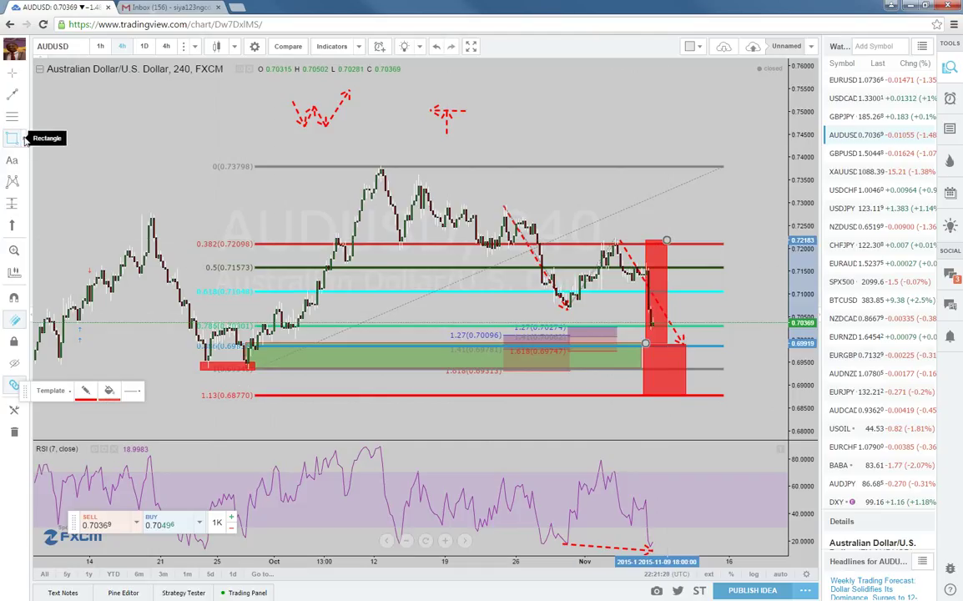
pyautogui.click(108, 390)
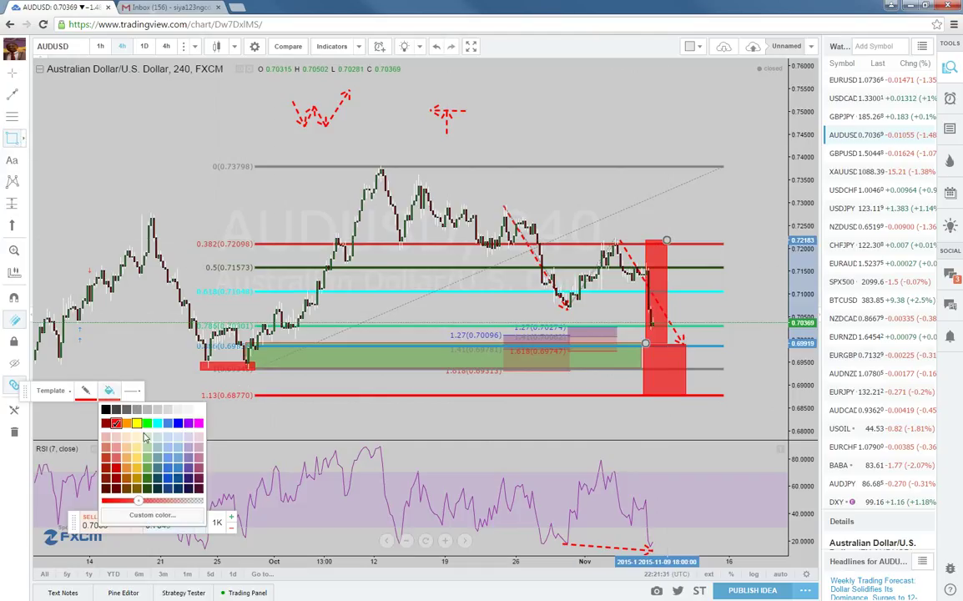
pyautogui.click(147, 458)
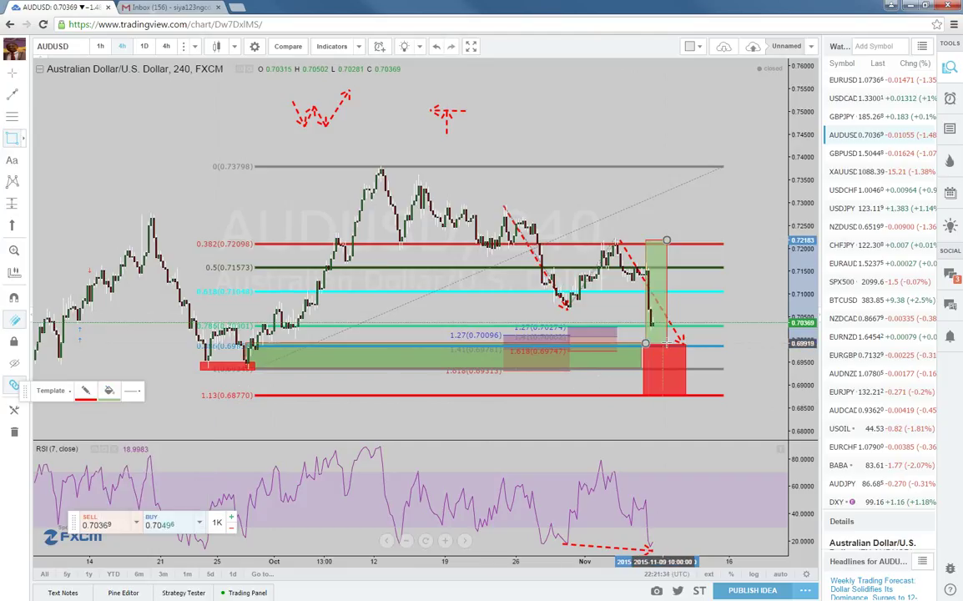
# Step: Draw a taller green rectangle beside the first target, from about 0.6993 up to 0.7357 and ending November 11
pyautogui.moveTo(673, 287); pyautogui.dragTo(686, 177)
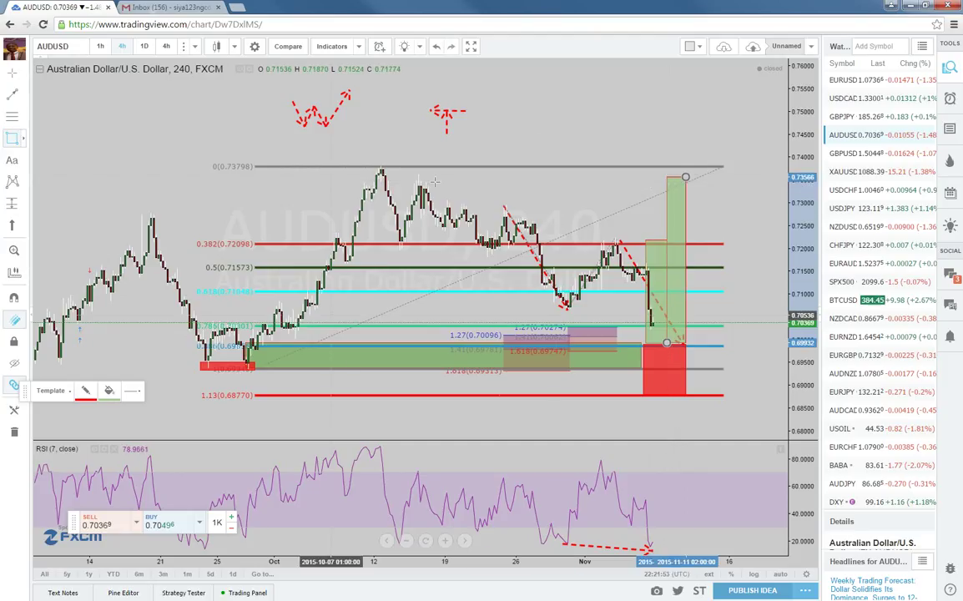
pyautogui.click(387, 315)
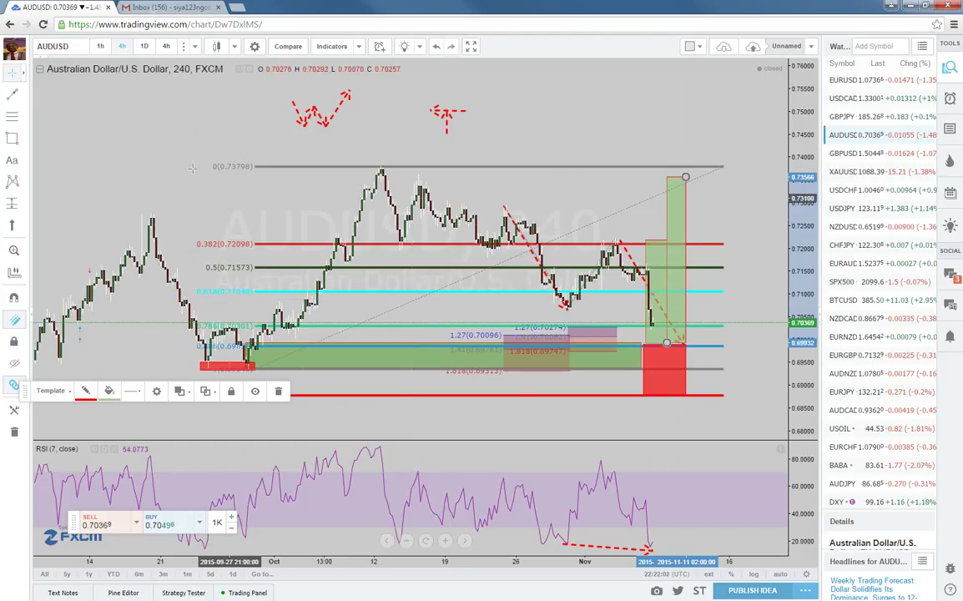
pyautogui.click(141, 140)
pyautogui.moveTo(142, 140); pyautogui.dragTo(150, 139)
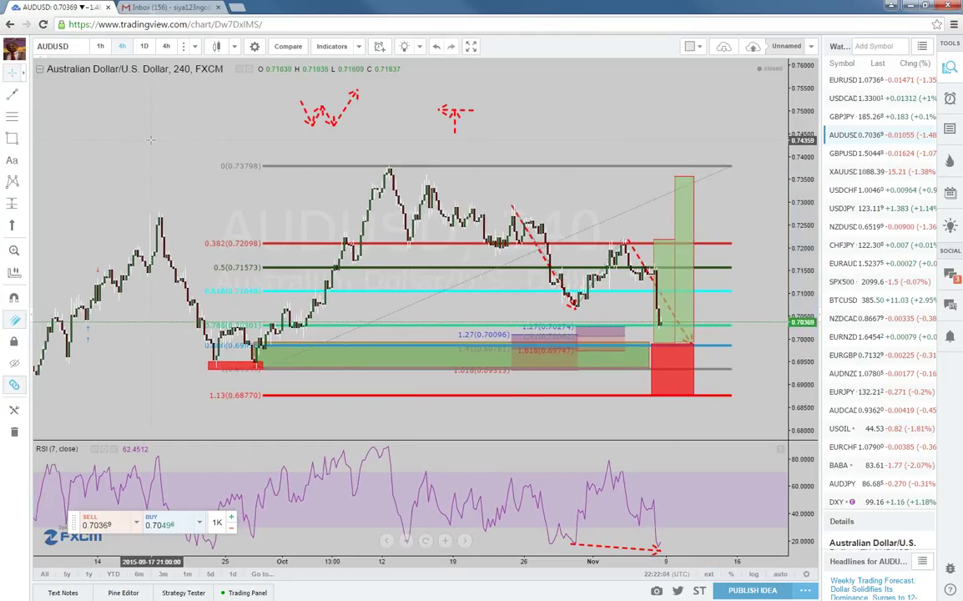
# Step: Examine the setup on the 1-hour timeframe with a stretched price scale and return to the 4-hour timeframe
pyautogui.click(101, 47)
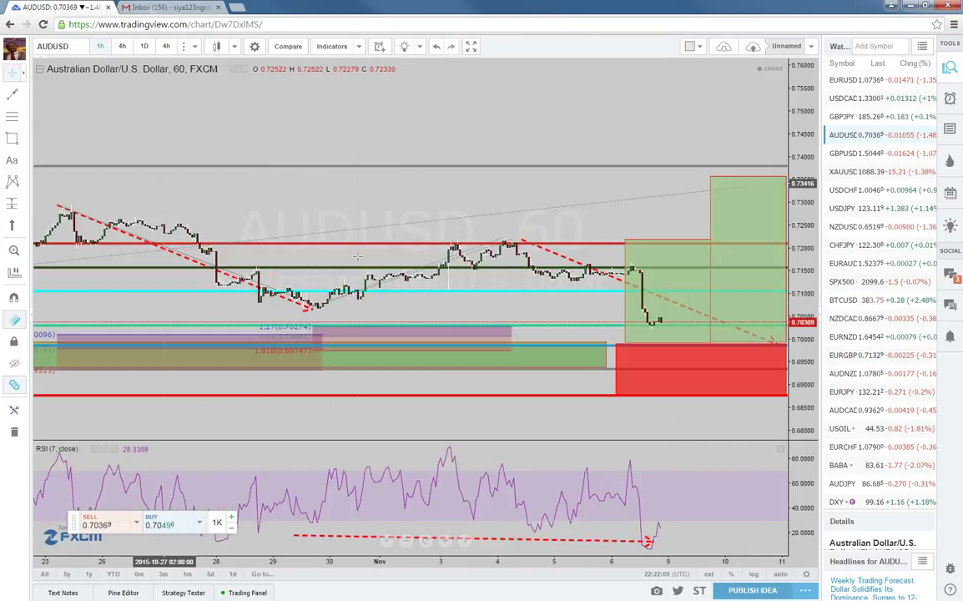
pyautogui.moveTo(802, 321); pyautogui.dragTo(802, 183)
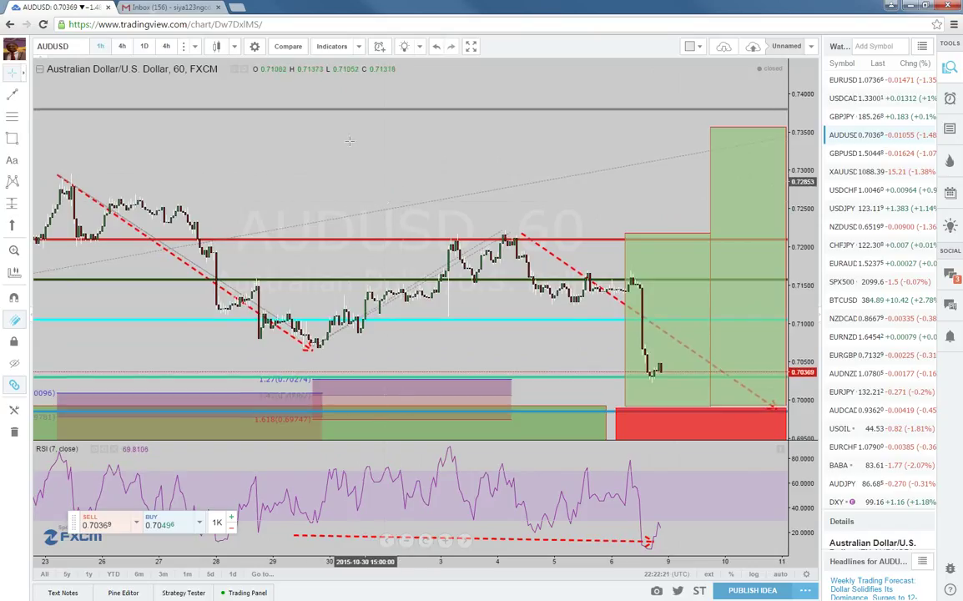
pyautogui.click(121, 47)
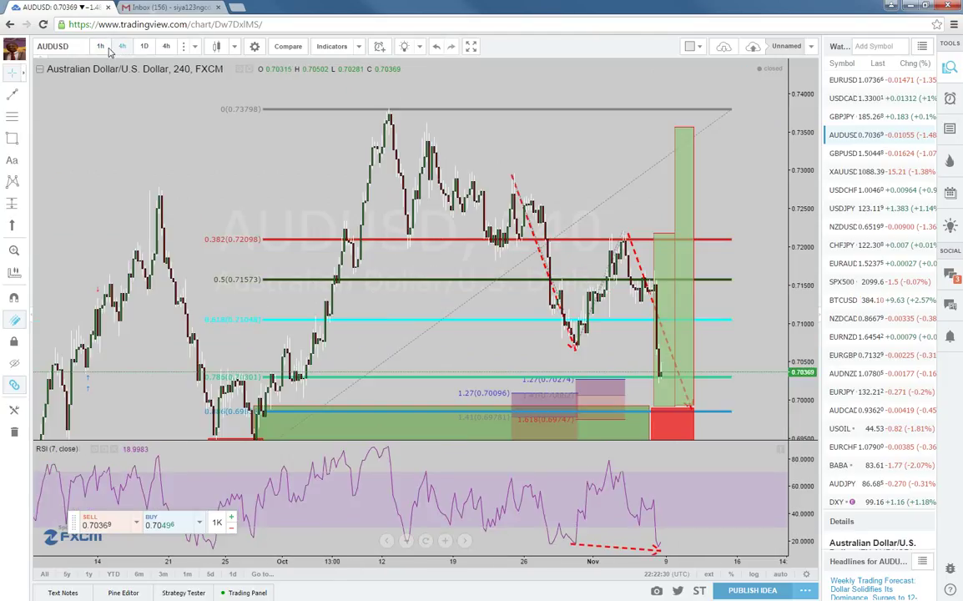
# Step: Draw two projection arrows from the latest low at about 0.7030, up to 0.7082 on November 10 and down to 0.6957 on November 13
pyautogui.click(15, 96)
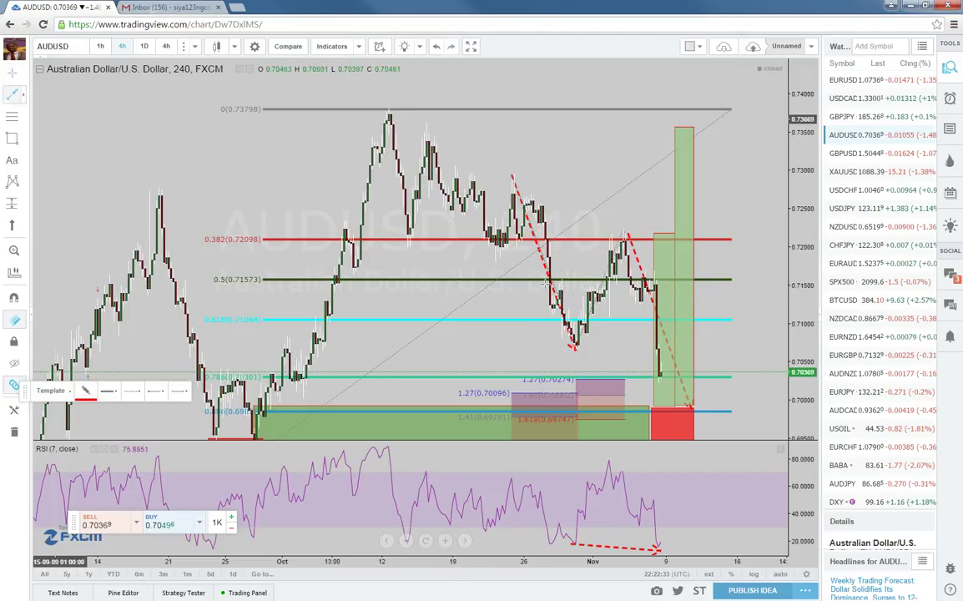
pyautogui.moveTo(661, 373); pyautogui.dragTo(684, 337)
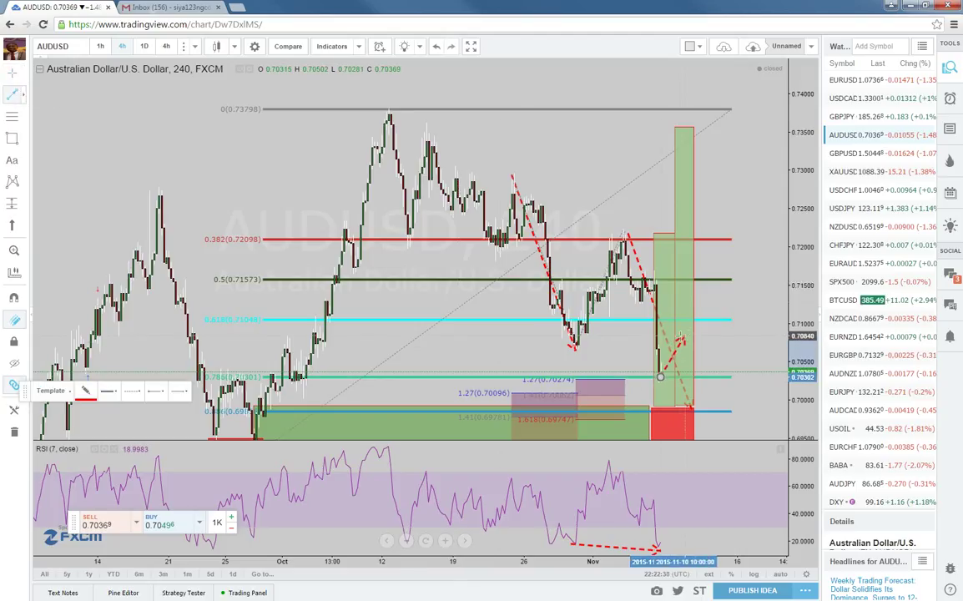
pyautogui.moveTo(682, 338); pyautogui.dragTo(726, 425)
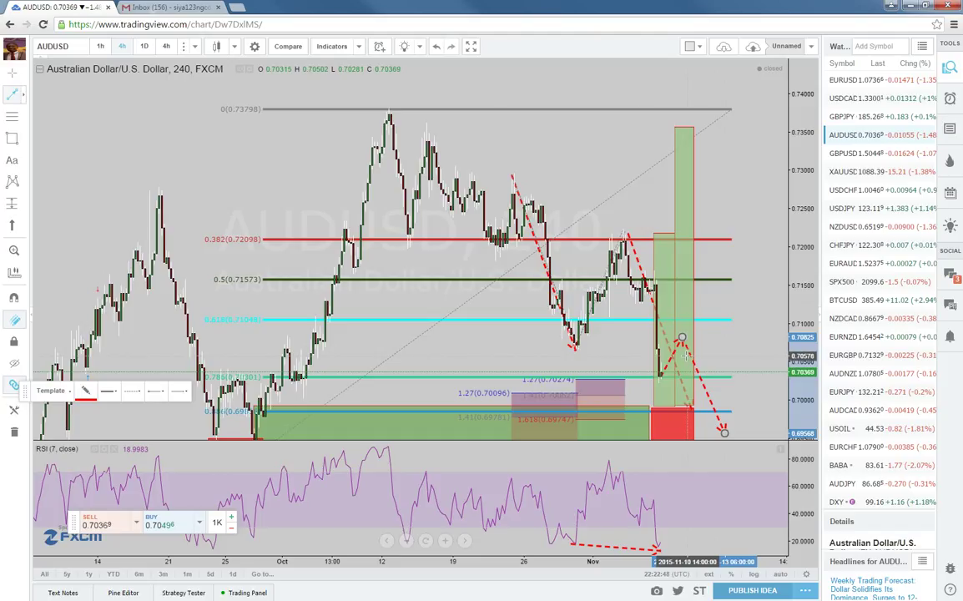
# Step: Delete both green target rectangles and the large Fibonacci retracement from the chart
pyautogui.click(687, 158)
pyautogui.click(695, 158)
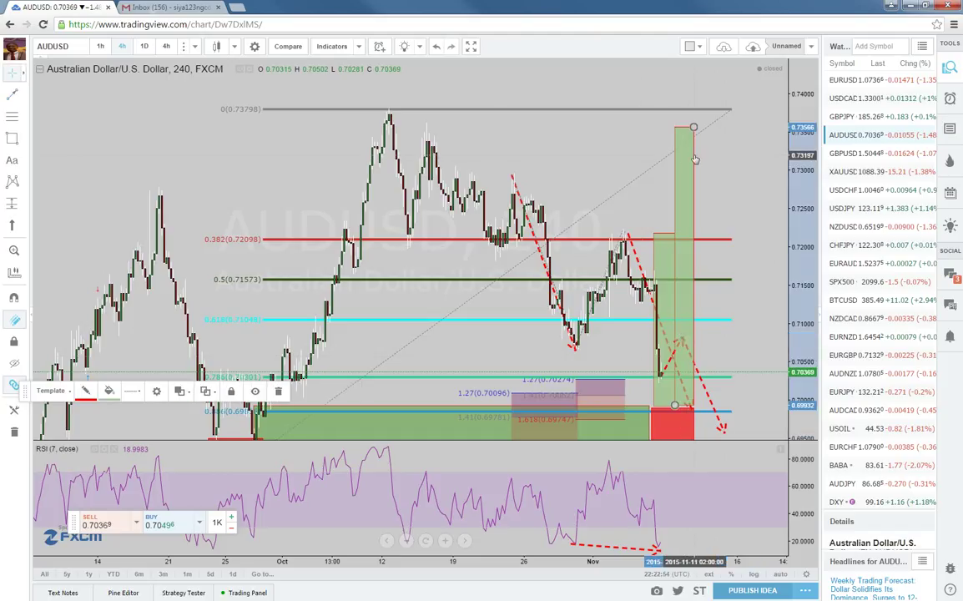
pyautogui.press('Delete')
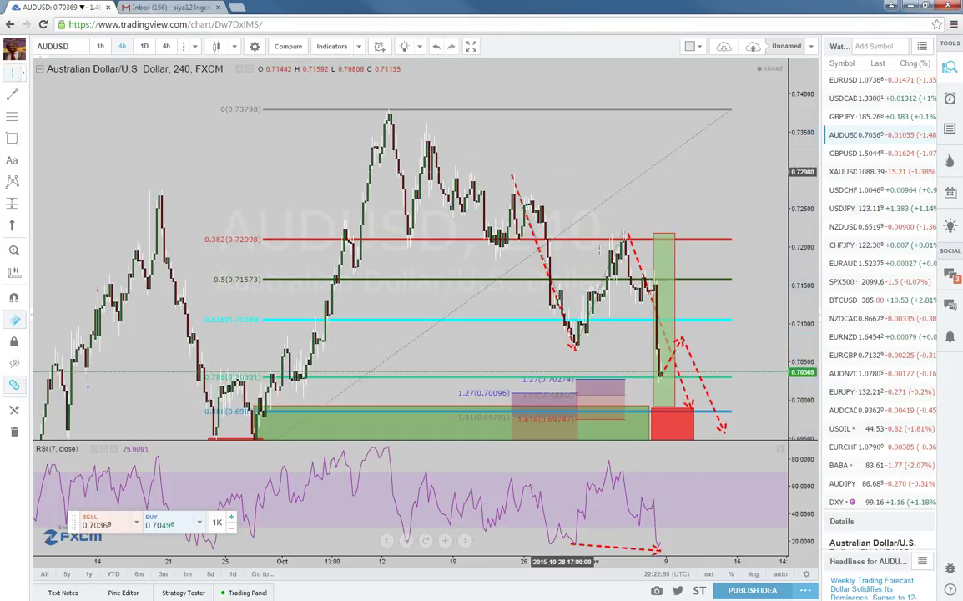
pyautogui.click(652, 239)
pyautogui.press('Delete')
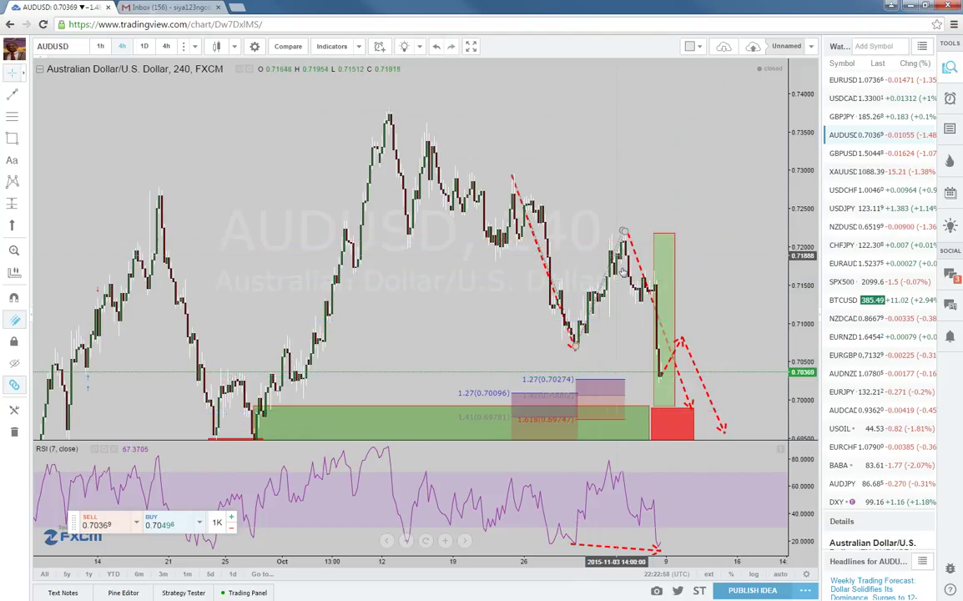
pyautogui.click(656, 244)
pyautogui.press('Delete')
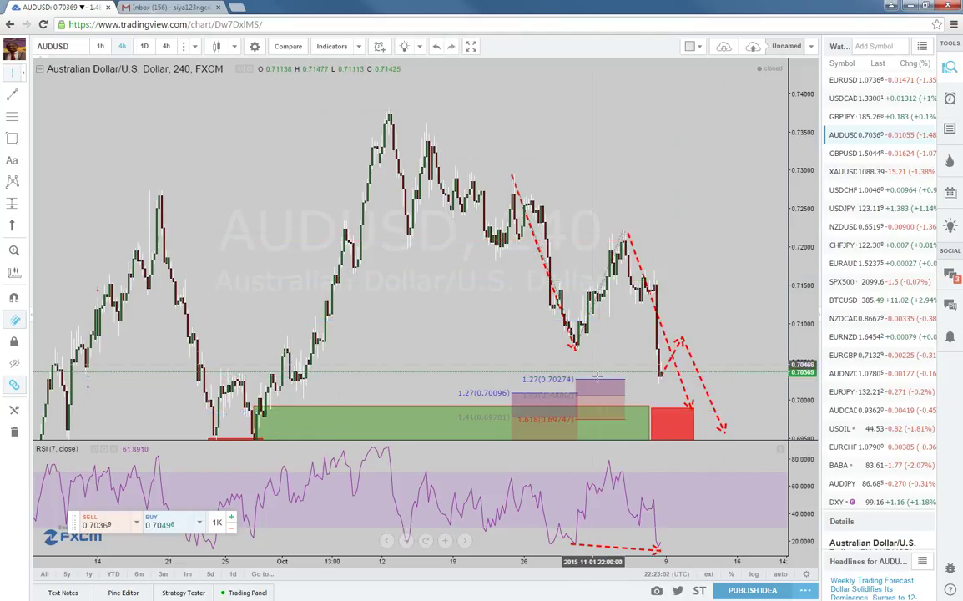
# Step: Delete the red stop rectangle below the latest price and the two long red arrows along the down legs
pyautogui.click(670, 411)
pyautogui.press('Delete')
pyautogui.click(658, 318)
pyautogui.press('Delete')
pyautogui.click(571, 338)
pyautogui.press('Delete')
# Step: Draw two nearly horizontal arrows extending to November 17, from the early November high and from the October 29 low at about 0.7068
pyautogui.click(671, 364)
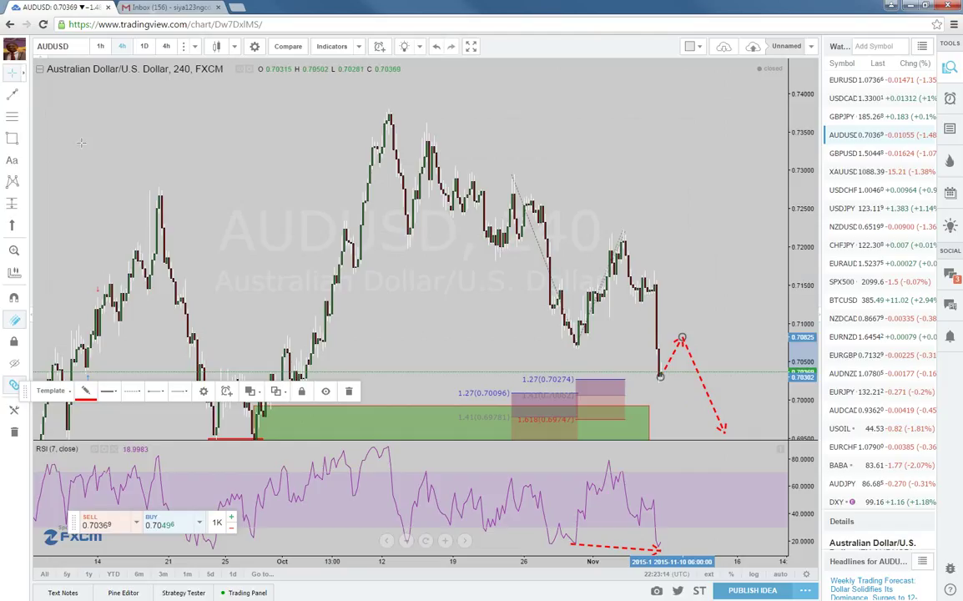
pyautogui.click(12, 94)
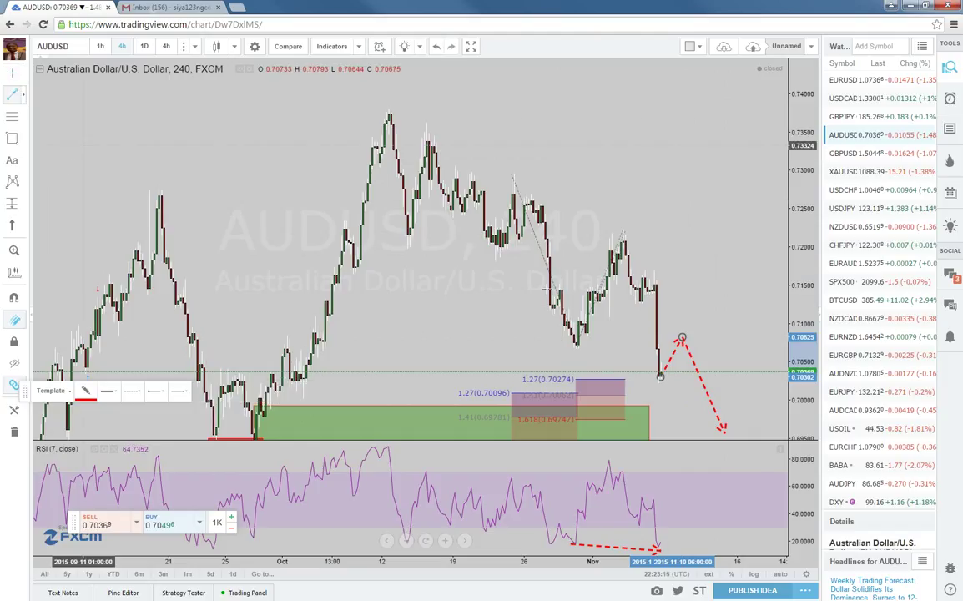
pyautogui.click(623, 230)
pyautogui.click(728, 226)
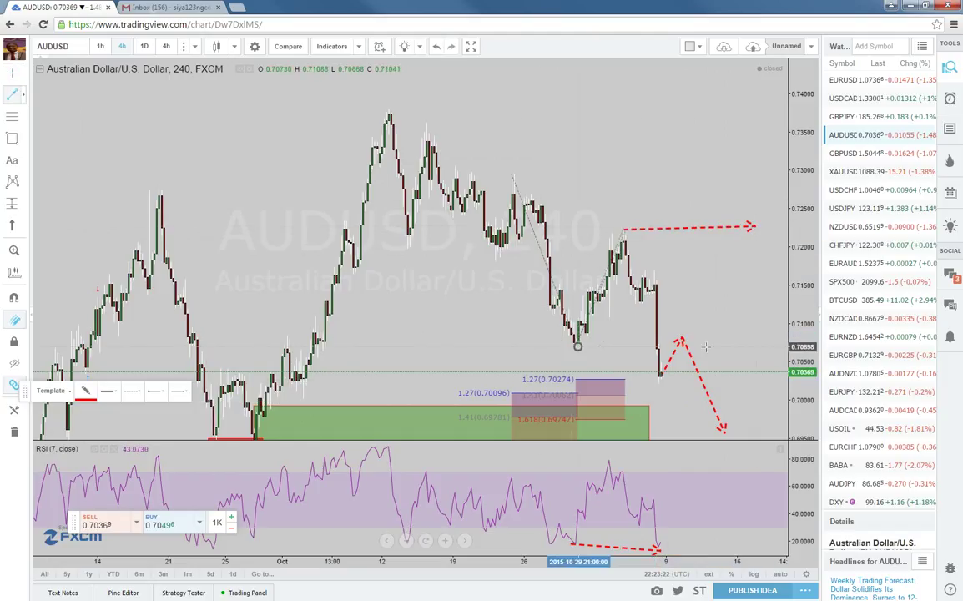
pyautogui.click(755, 348)
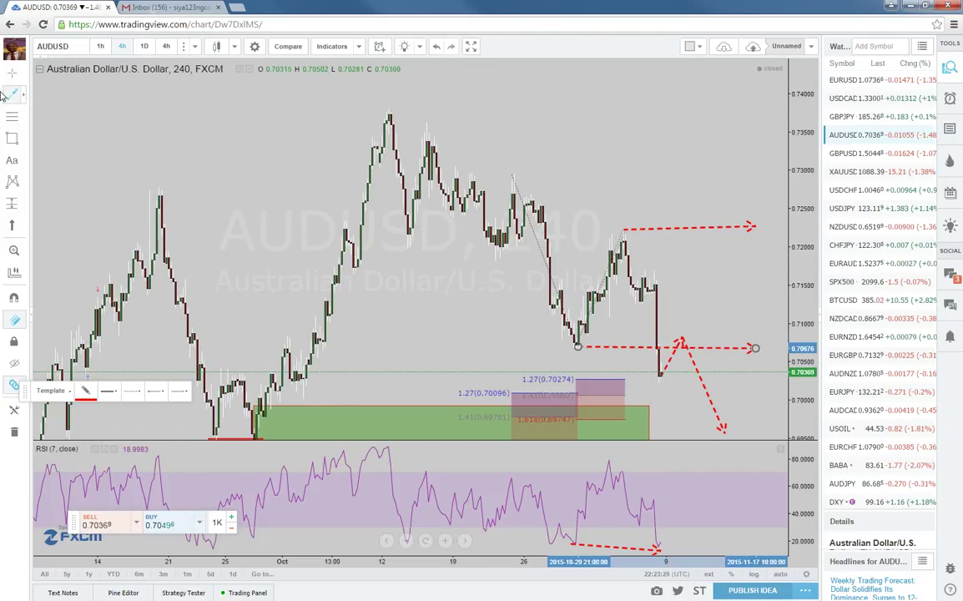
# Step: Draw a rectangle from about 0.7223 to 0.7071 between November 4 and 16, and an arrow above it ending at about 0.7252
pyautogui.click(11, 140)
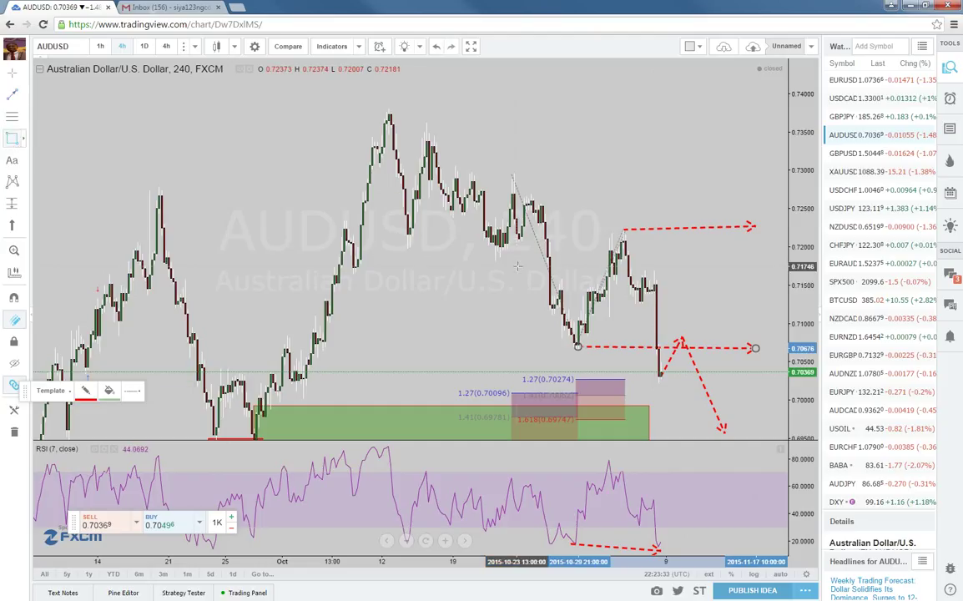
pyautogui.moveTo(622, 338); pyautogui.dragTo(737, 344)
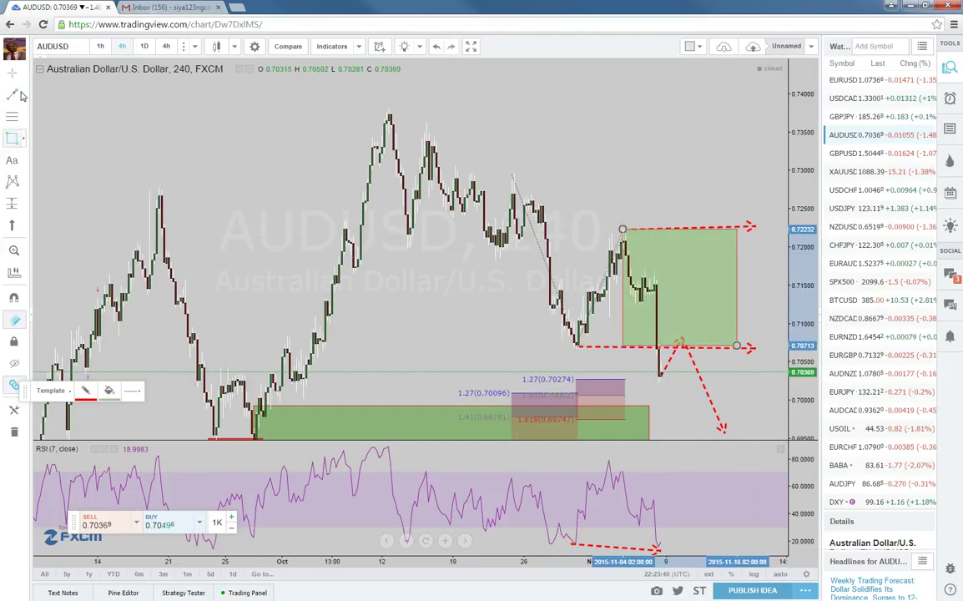
pyautogui.click(12, 95)
pyautogui.click(618, 212)
pyautogui.click(738, 207)
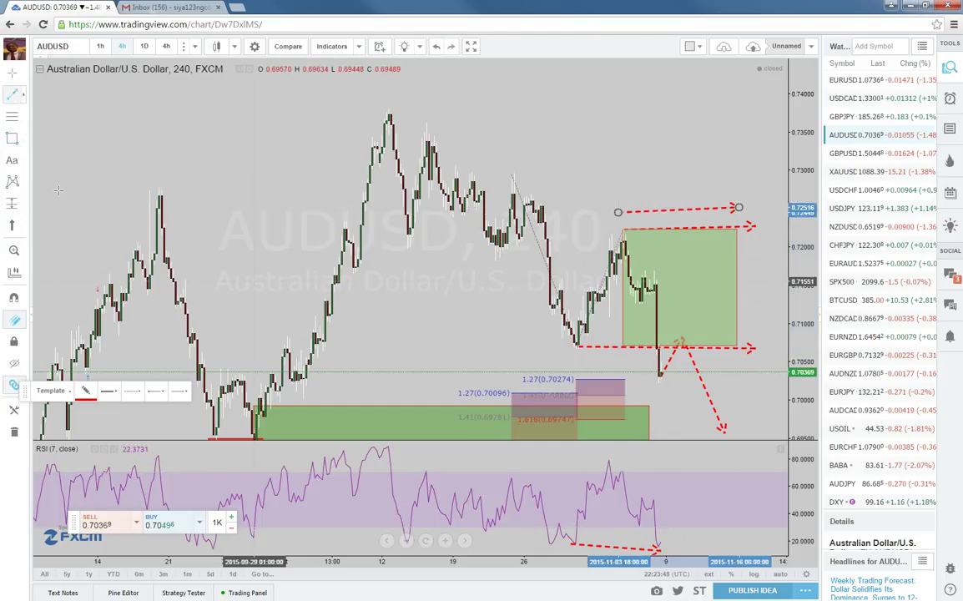
# Step: Draw a green rectangle directly beneath the upper one, from about 0.7071 down to 0.6954 and ending November 16
pyautogui.click(11, 137)
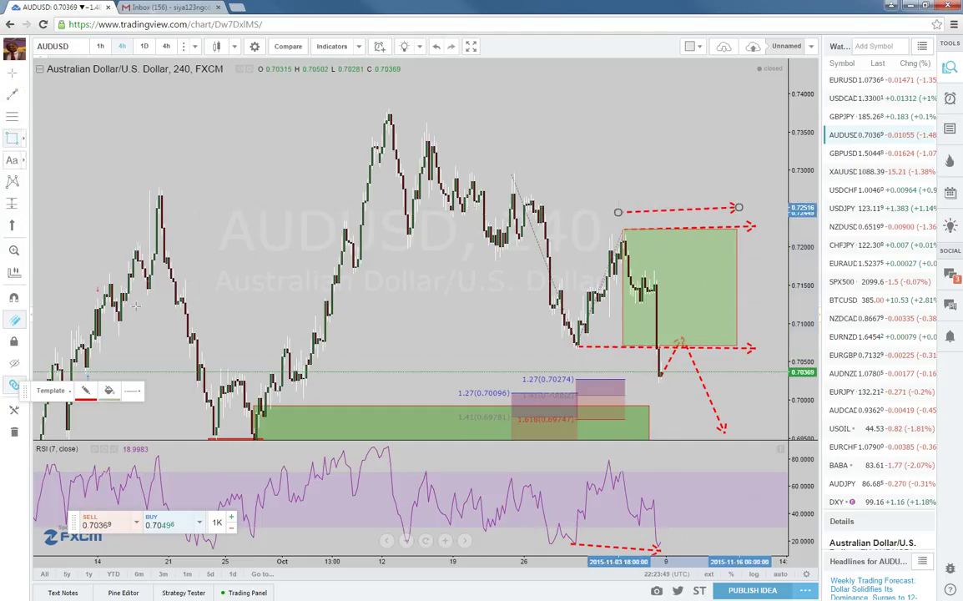
pyautogui.click(623, 346)
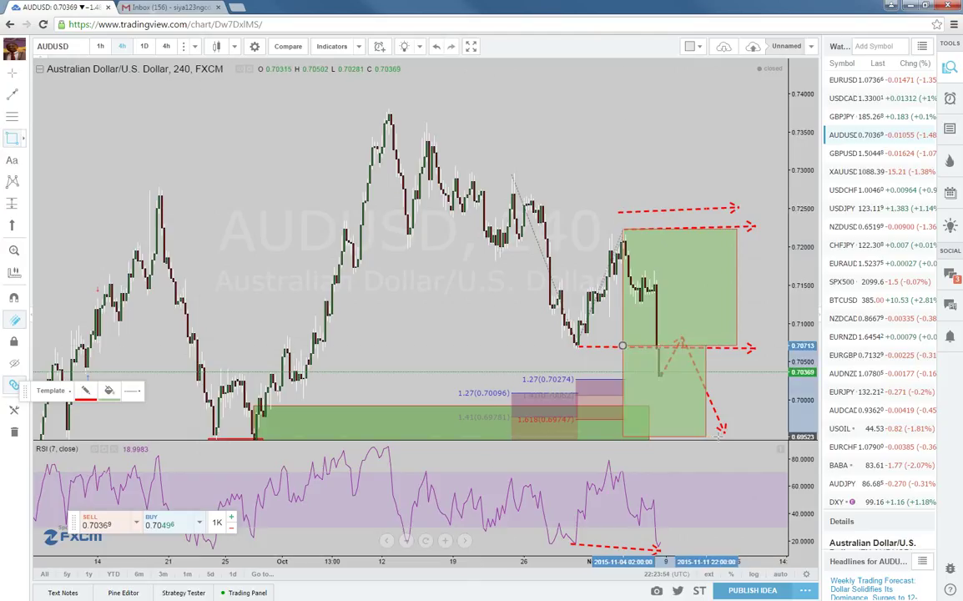
pyautogui.click(737, 435)
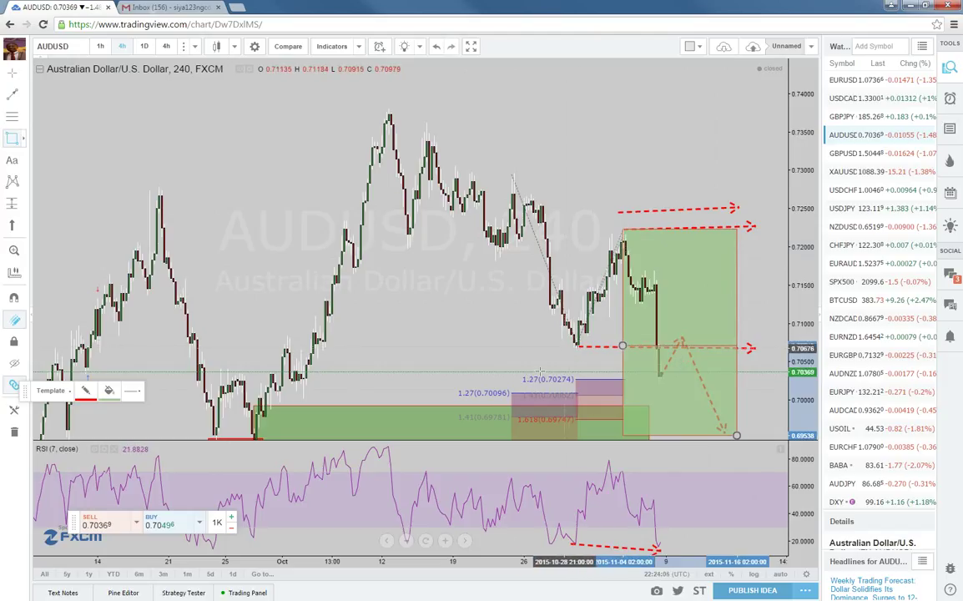
pyautogui.click(737, 435)
pyautogui.press('Escape')
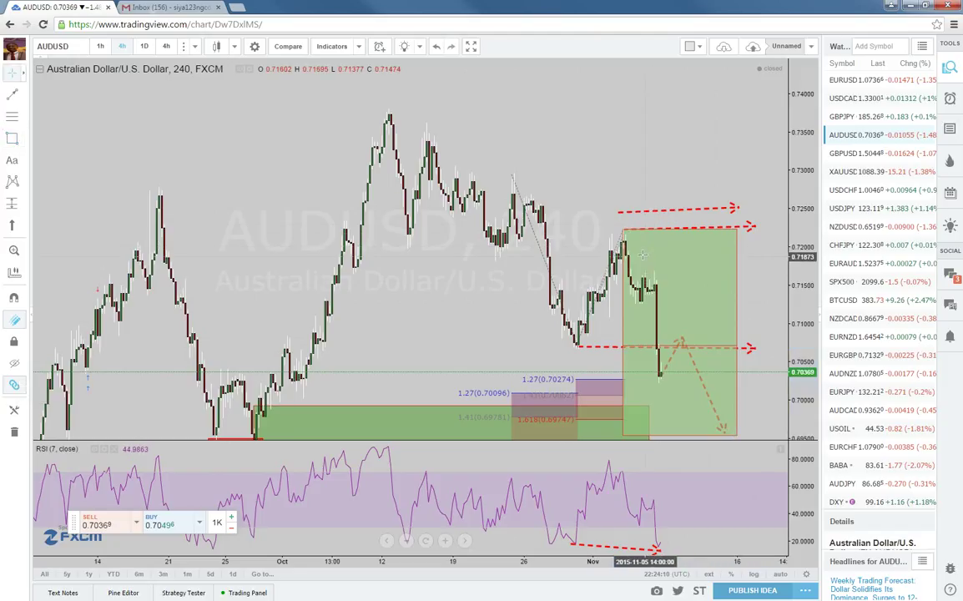
# Step: Fill the upper rectangle between the two horizontal arrows with red
pyautogui.click(644, 256)
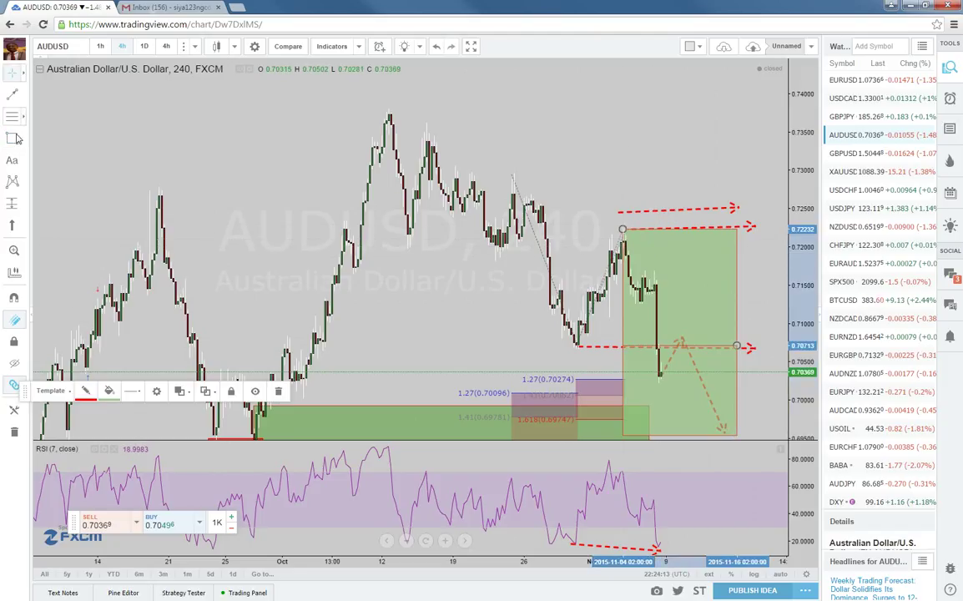
pyautogui.click(109, 392)
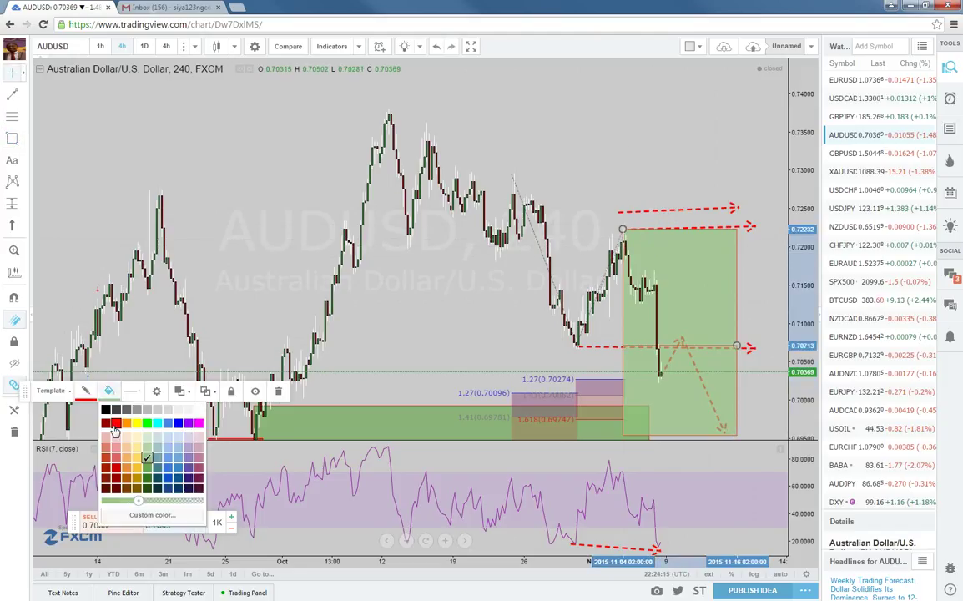
pyautogui.click(121, 423)
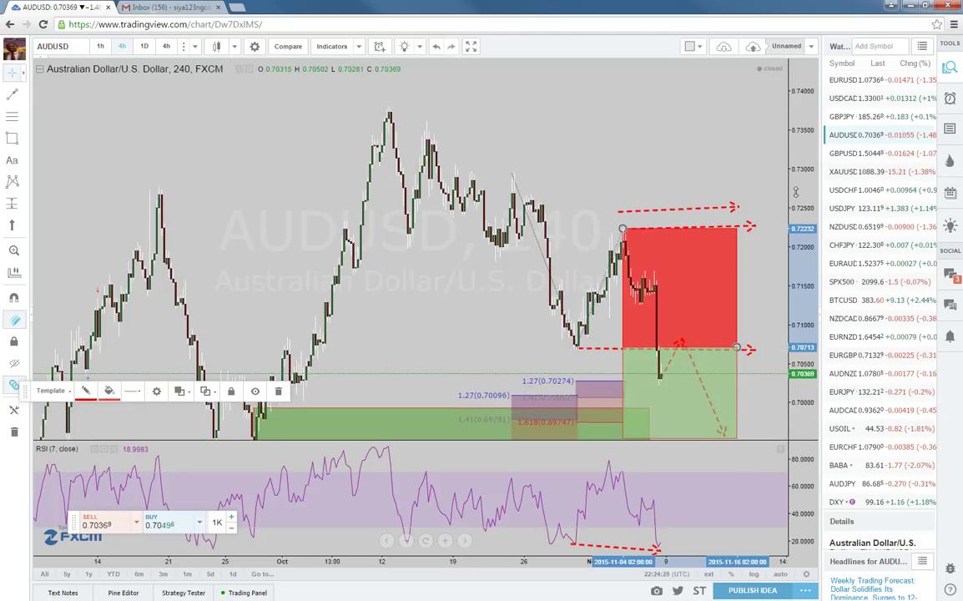
# Step: Examine the short setup against the support zone, the Fibonacci extension levels and the RSI
pyautogui.moveTo(578, 127); pyautogui.dragTo(549, 74)
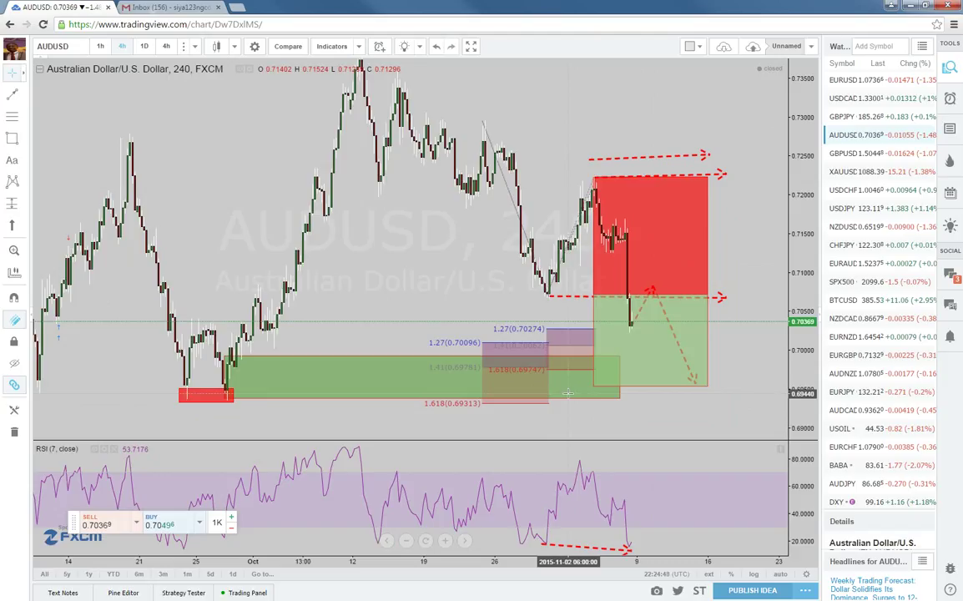
pyautogui.moveTo(413, 236); pyautogui.dragTo(419, 234)
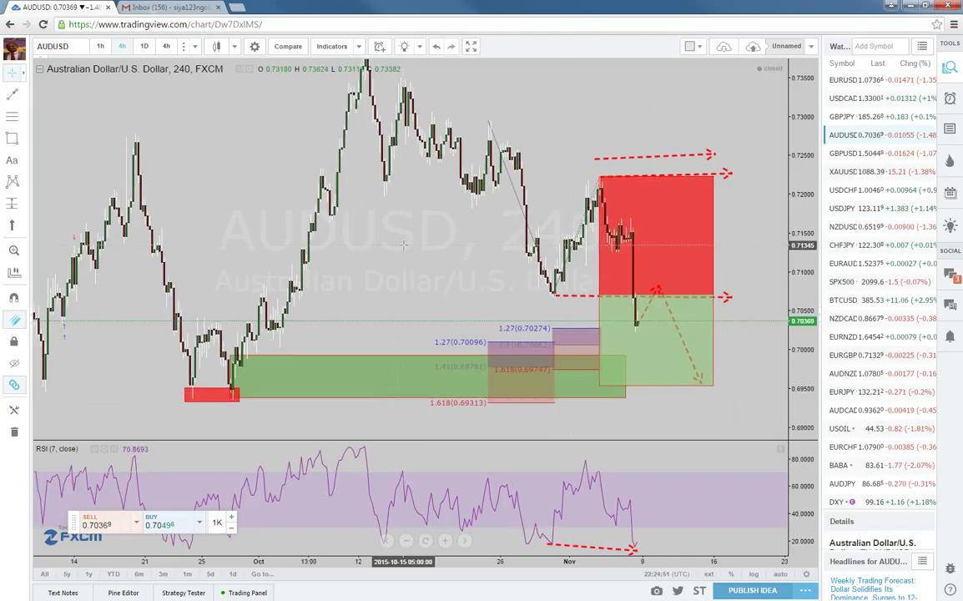
pyautogui.moveTo(370, 255); pyautogui.dragTo(324, 236)
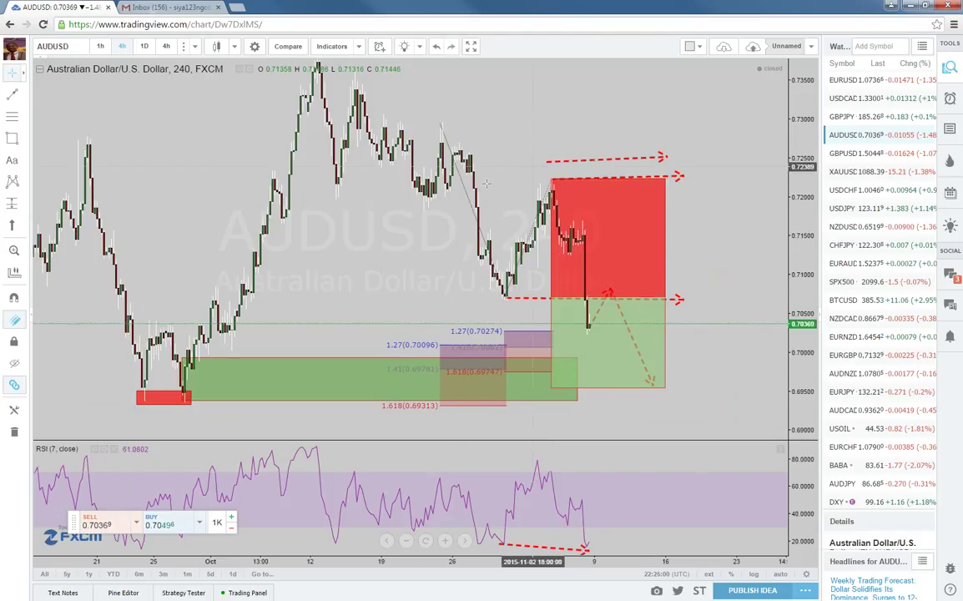
pyautogui.moveTo(720, 236); pyautogui.dragTo(711, 260)
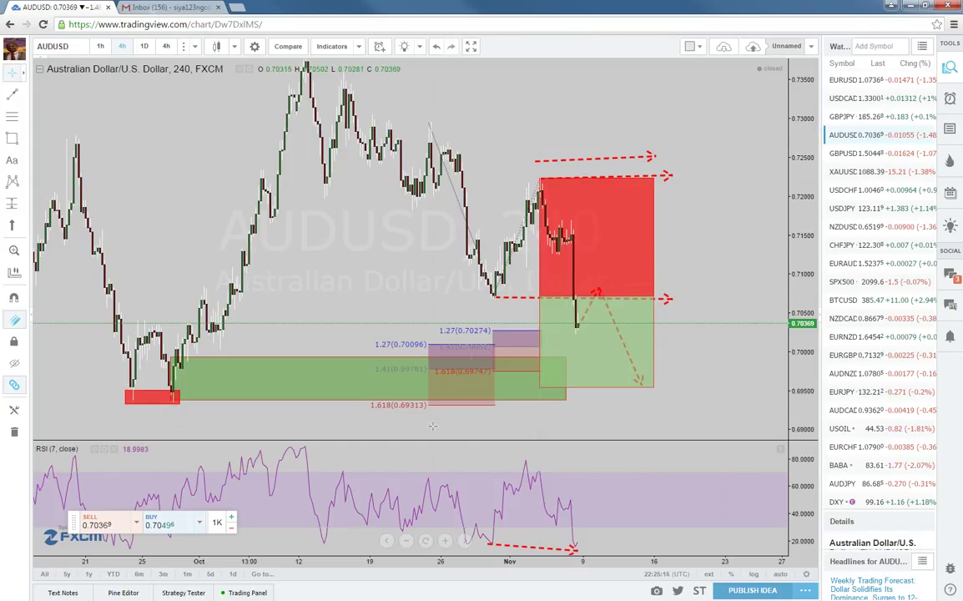
pyautogui.moveTo(368, 220); pyautogui.dragTo(341, 220)
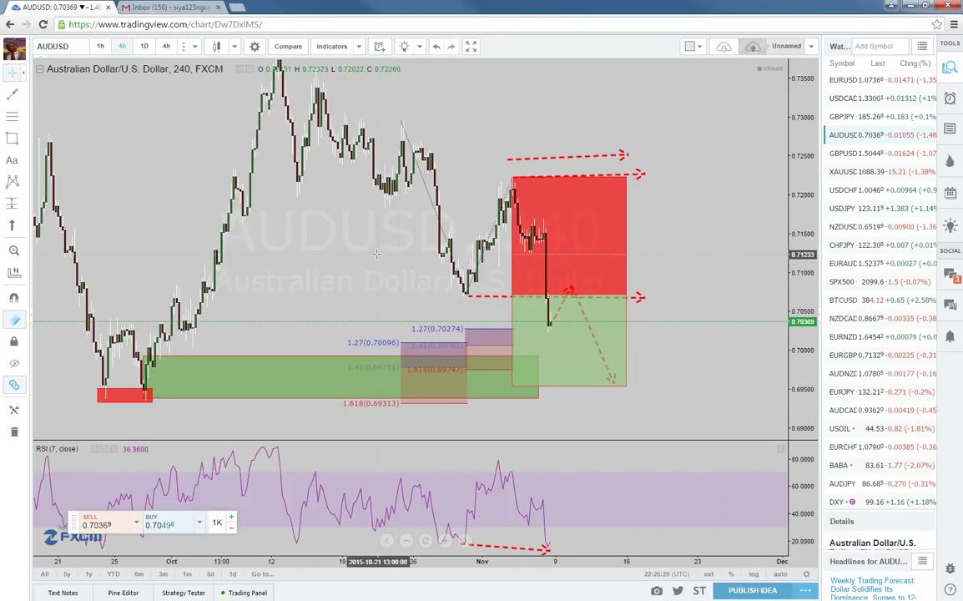
pyautogui.hscroll(1, 344, 238)
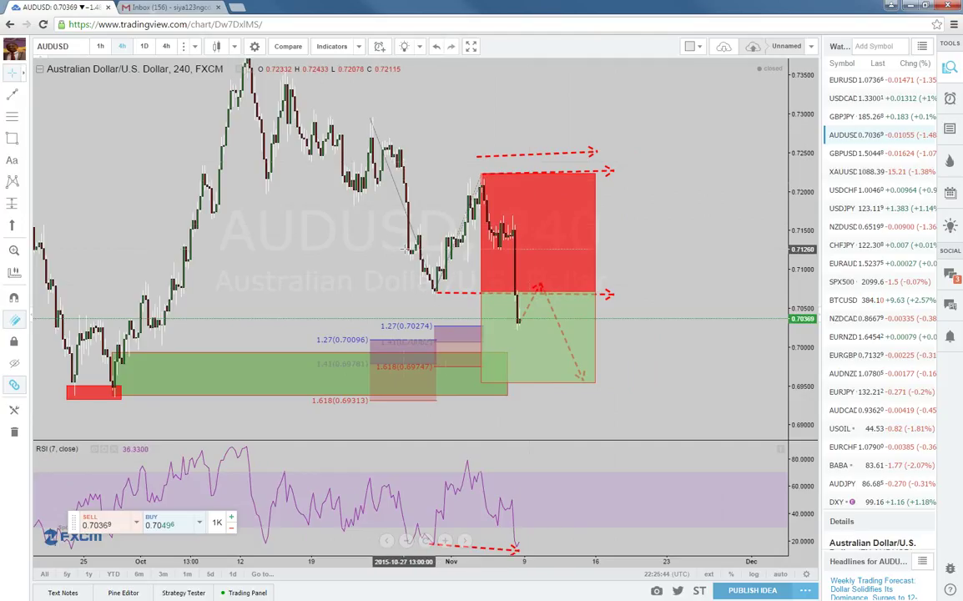
pyautogui.moveTo(397, 278); pyautogui.dragTo(422, 279)
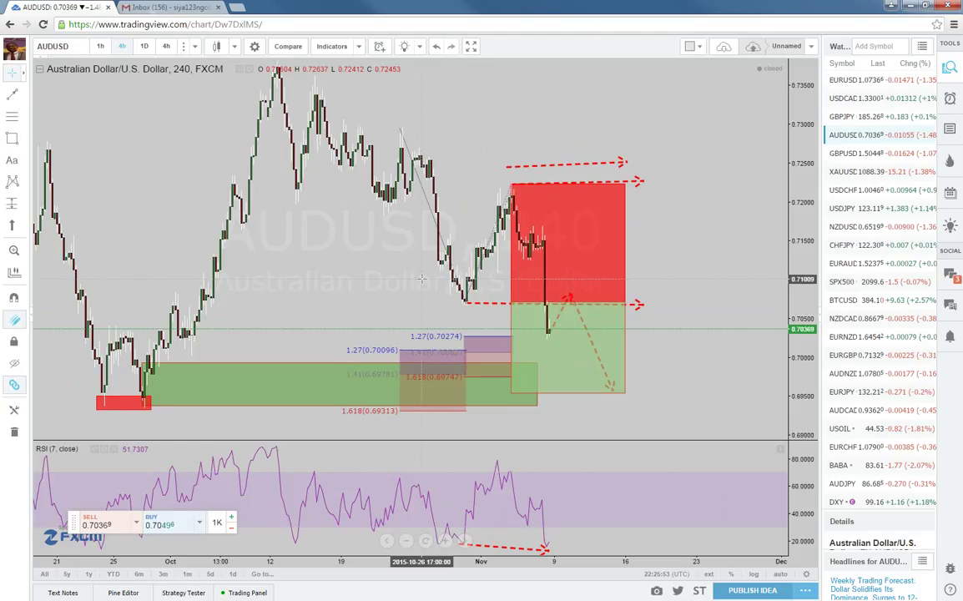
pyautogui.scroll(-1, 422, 278)
pyautogui.scroll(1, 423, 278)
pyautogui.scroll(-2, 423, 278)
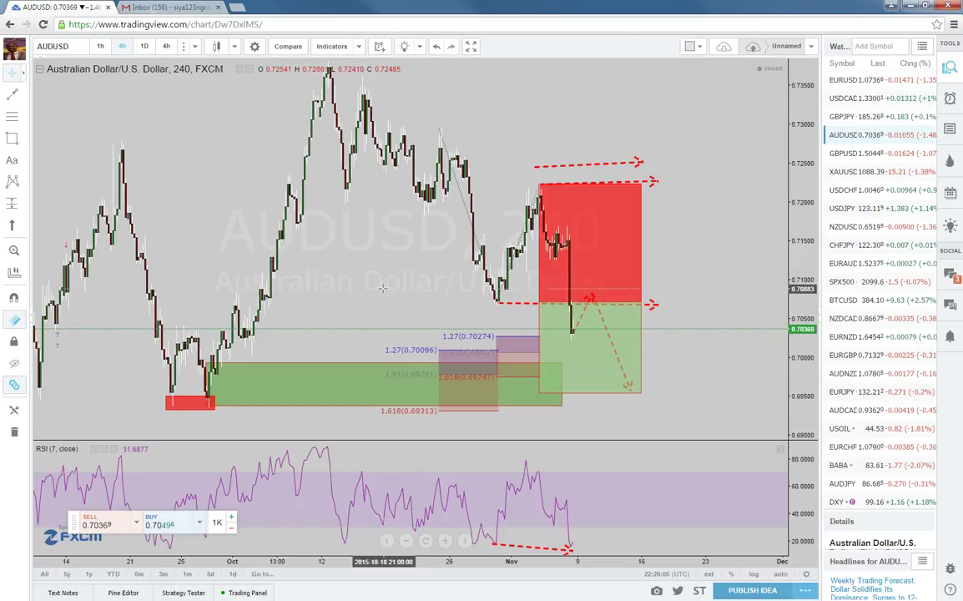
# Step: Reload the chart page and bring up the screen recorder's options from the system tray
pyautogui.press('F5')
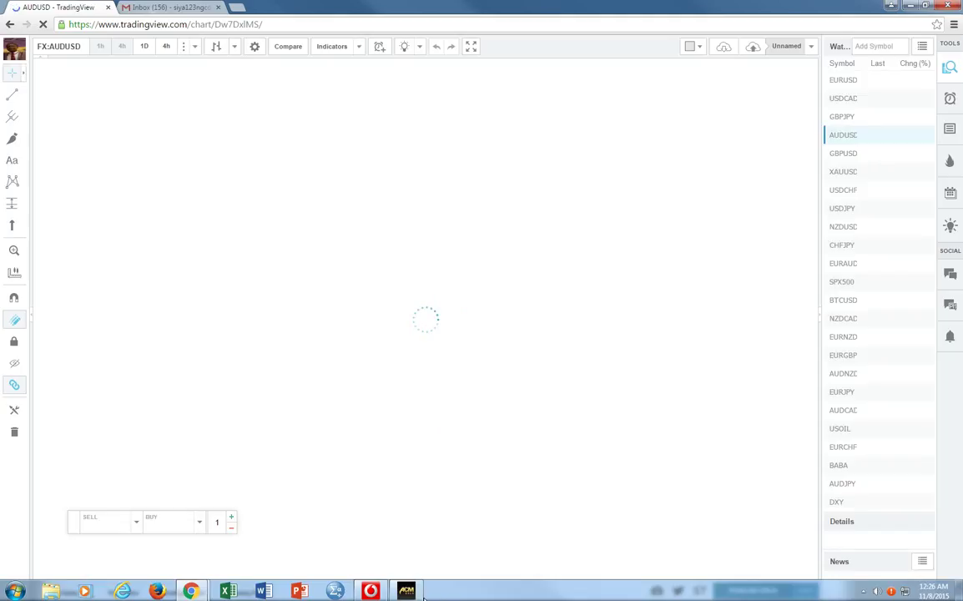
pyautogui.click(864, 593)
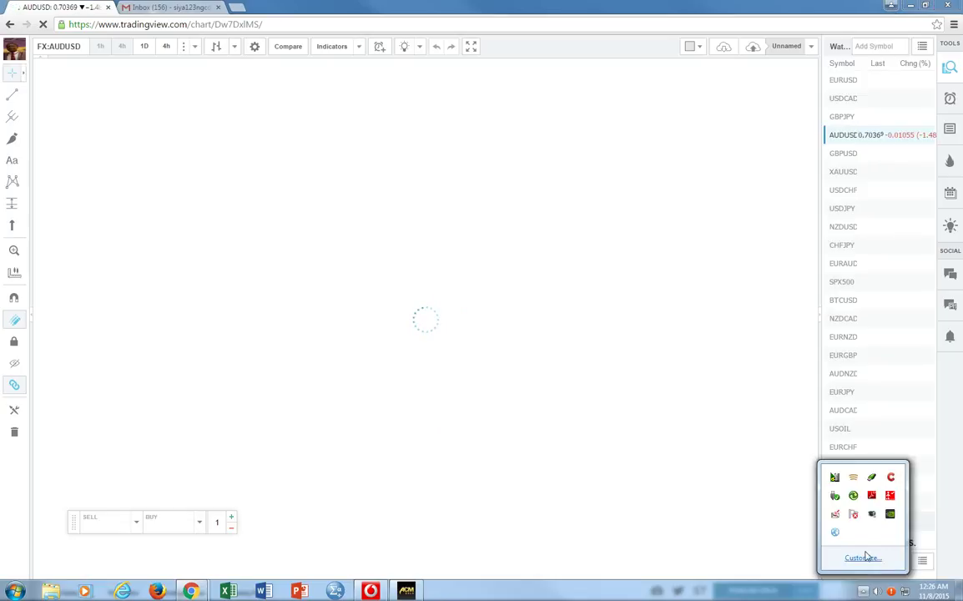
pyautogui.rightClick(875, 517)
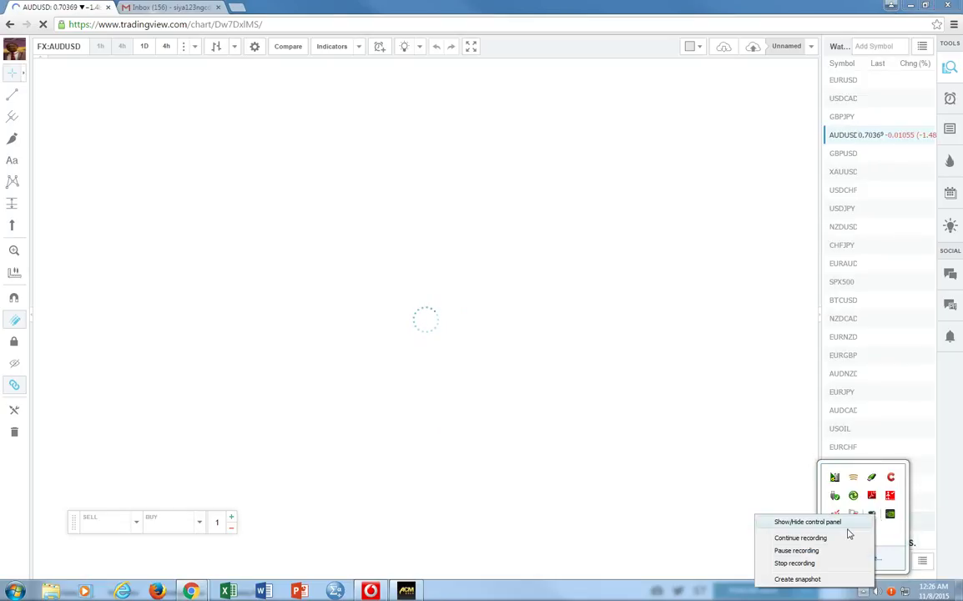